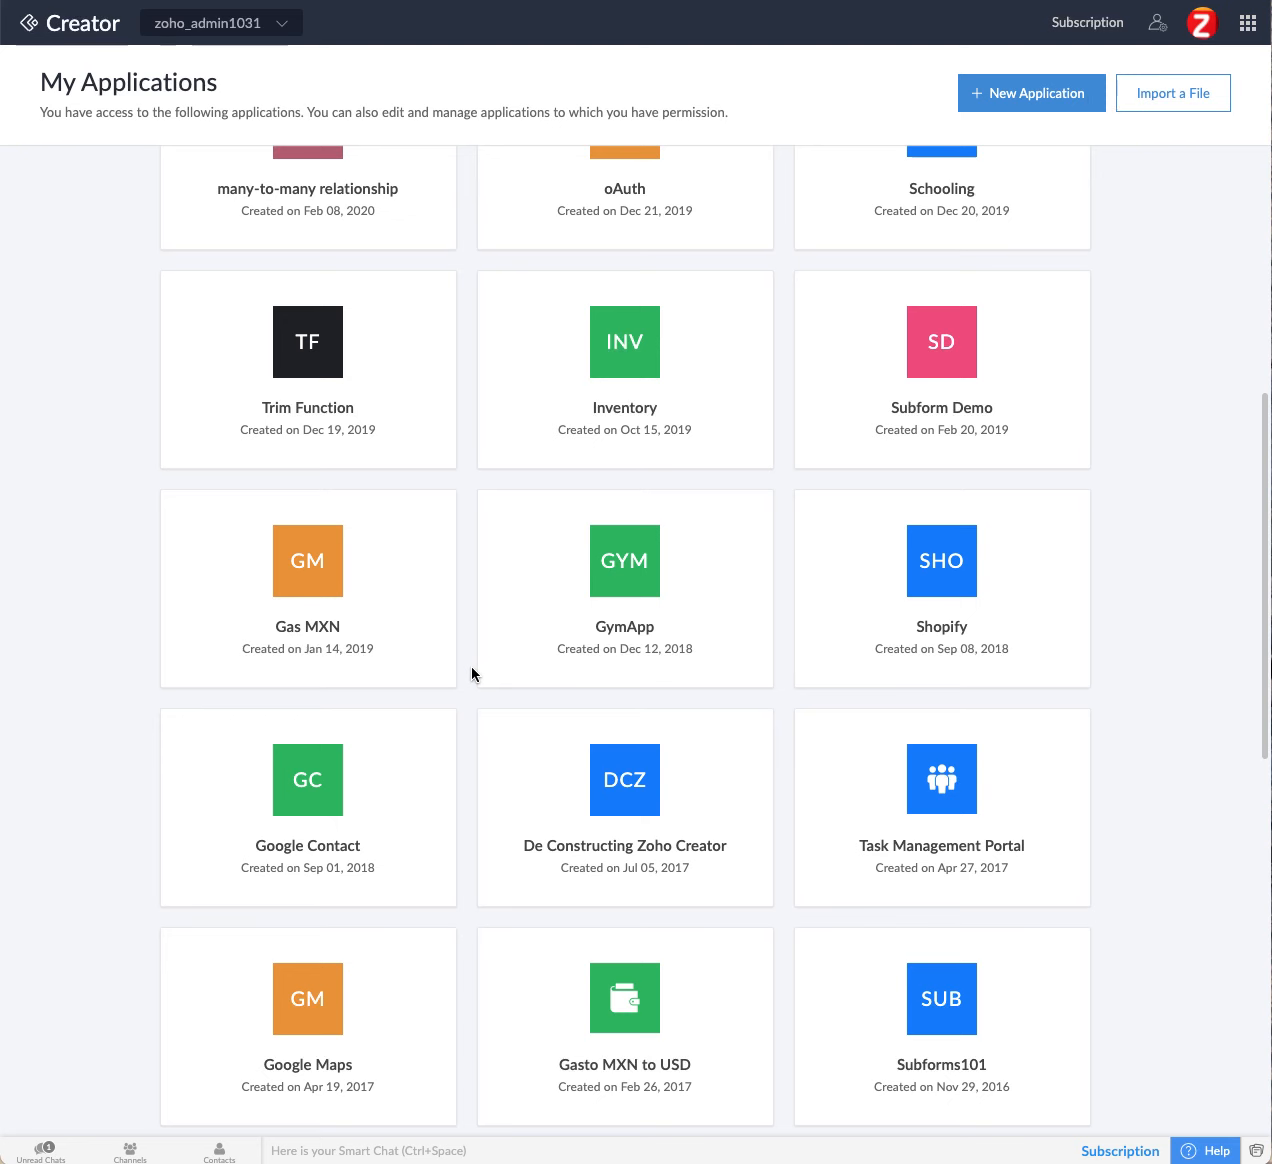
# Open the De Constructing Zoho Creator application's Add Record View report under Data Access for editing.
pyautogui.click(596, 780)
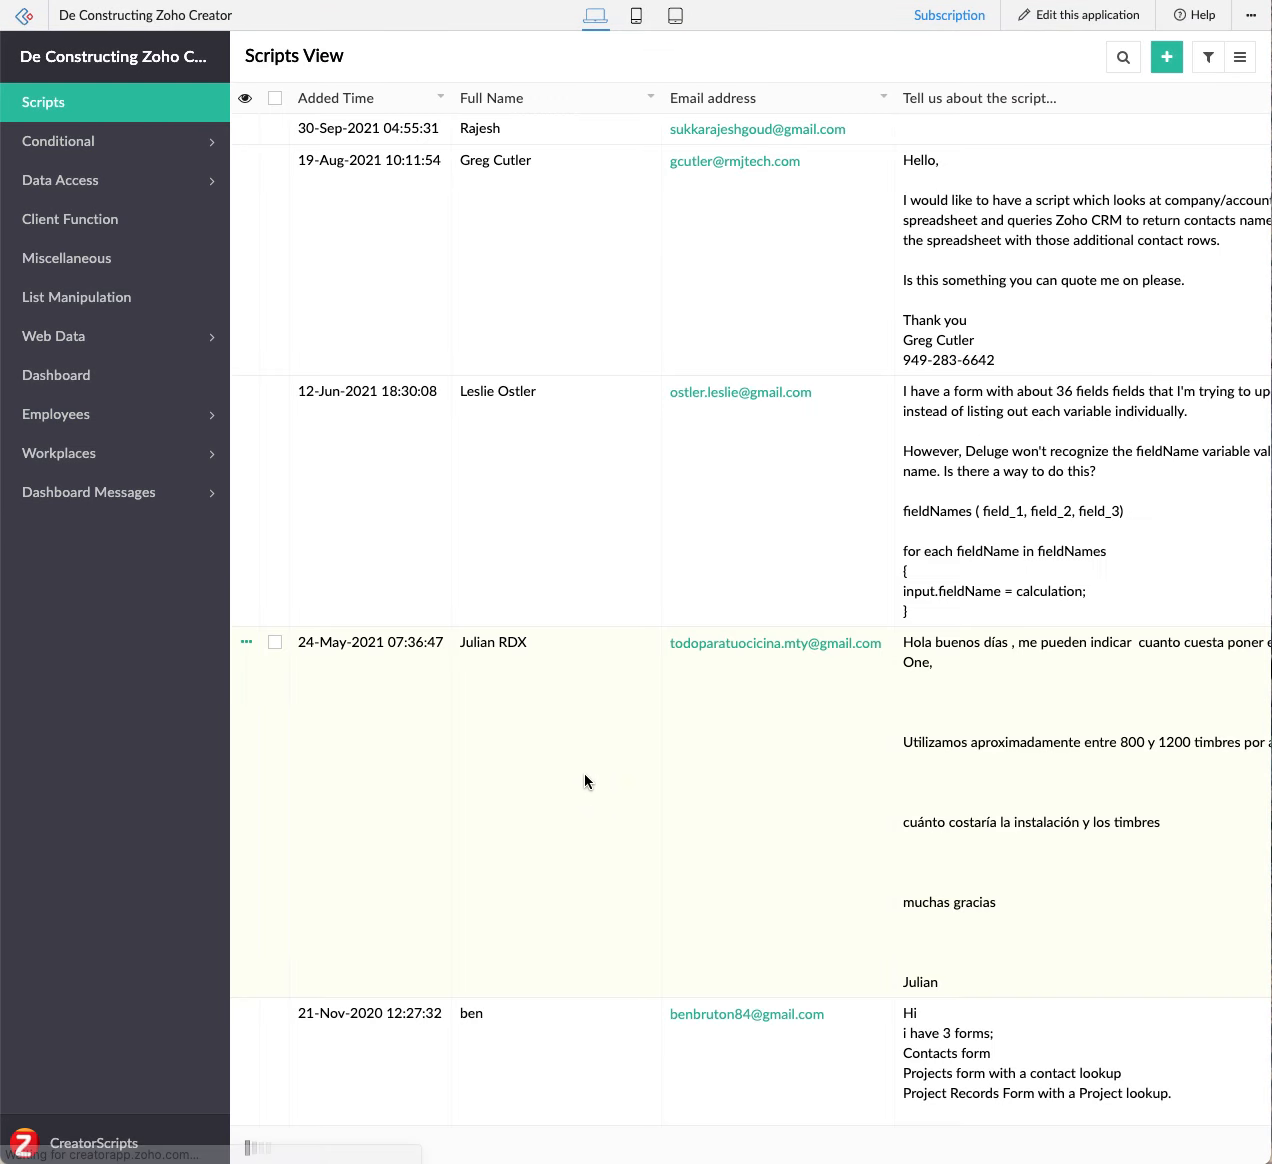
pyautogui.click(56, 189)
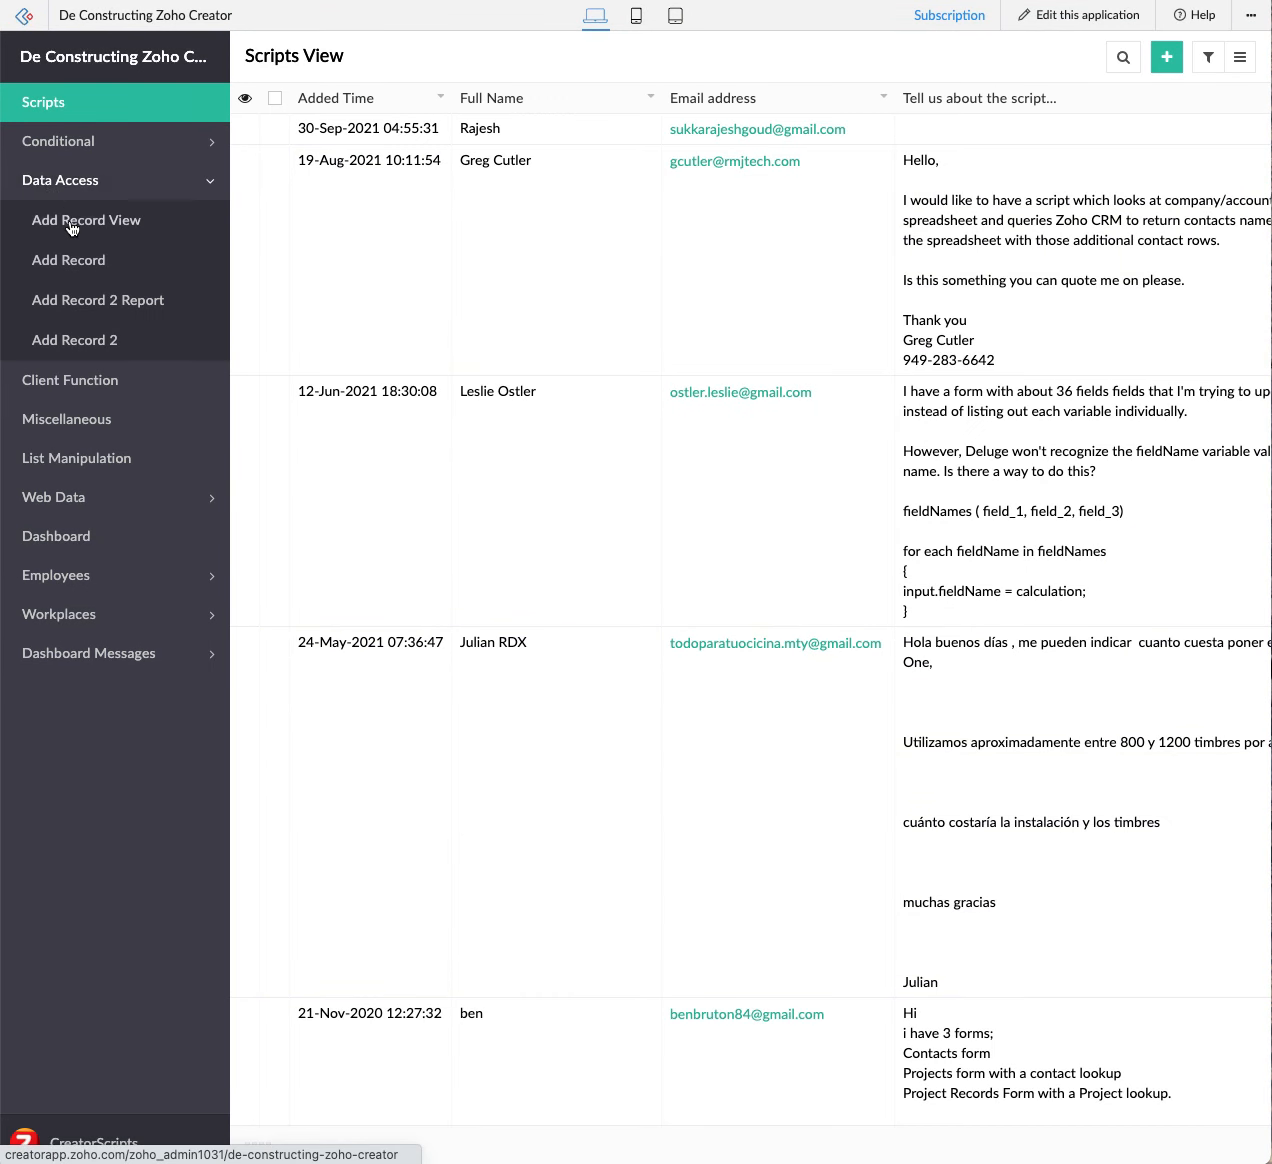
pyautogui.click(72, 222)
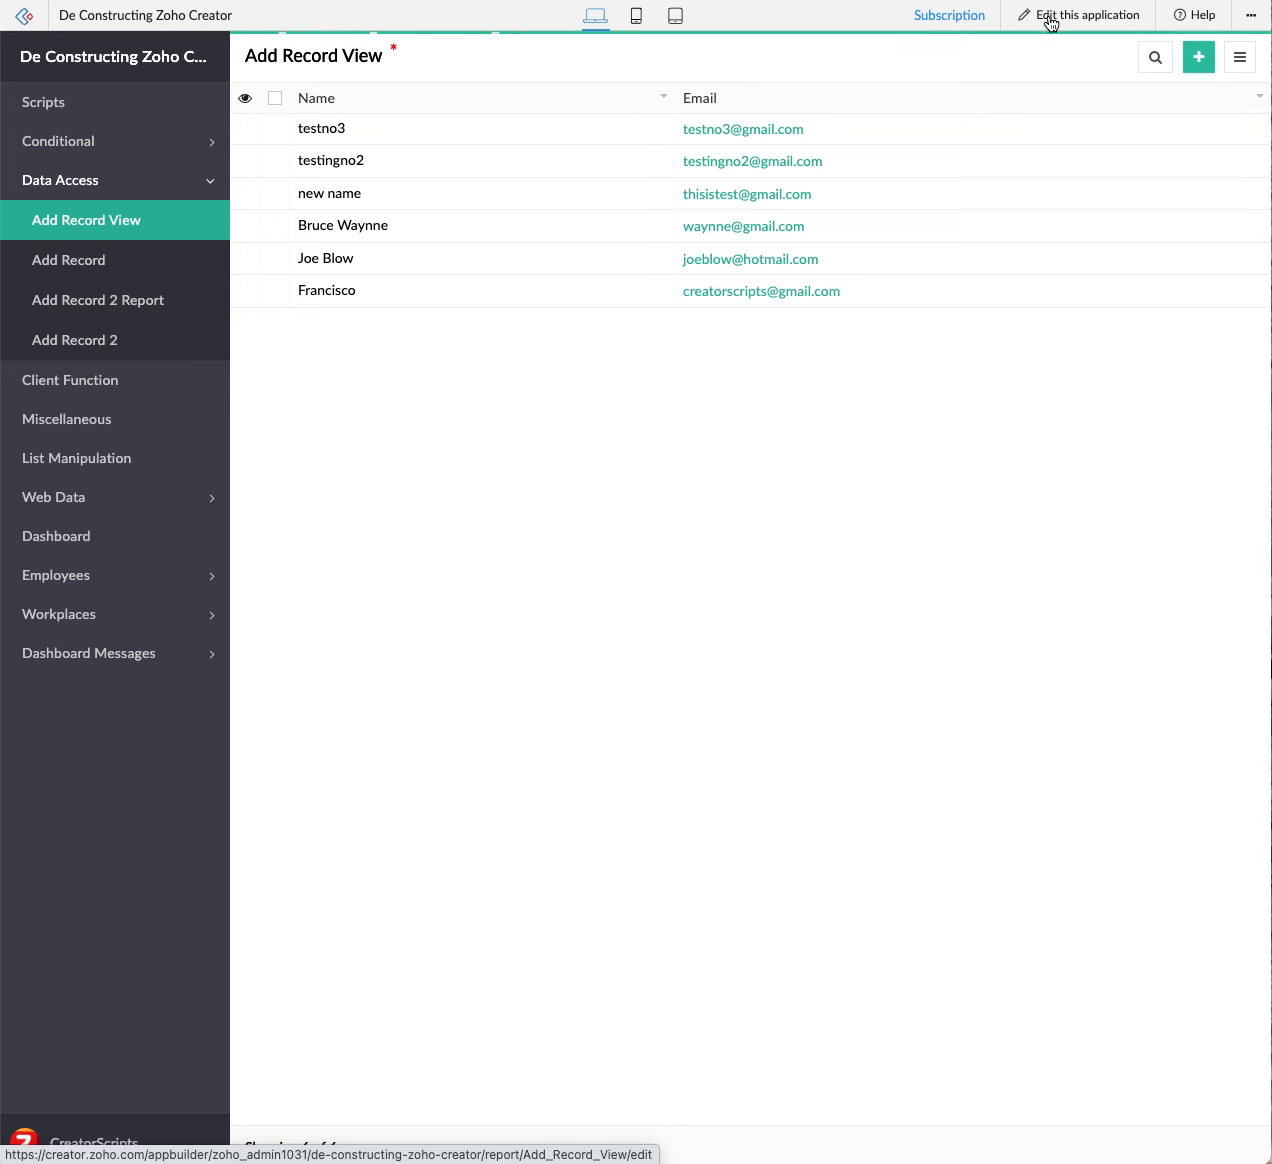
pyautogui.click(1050, 20)
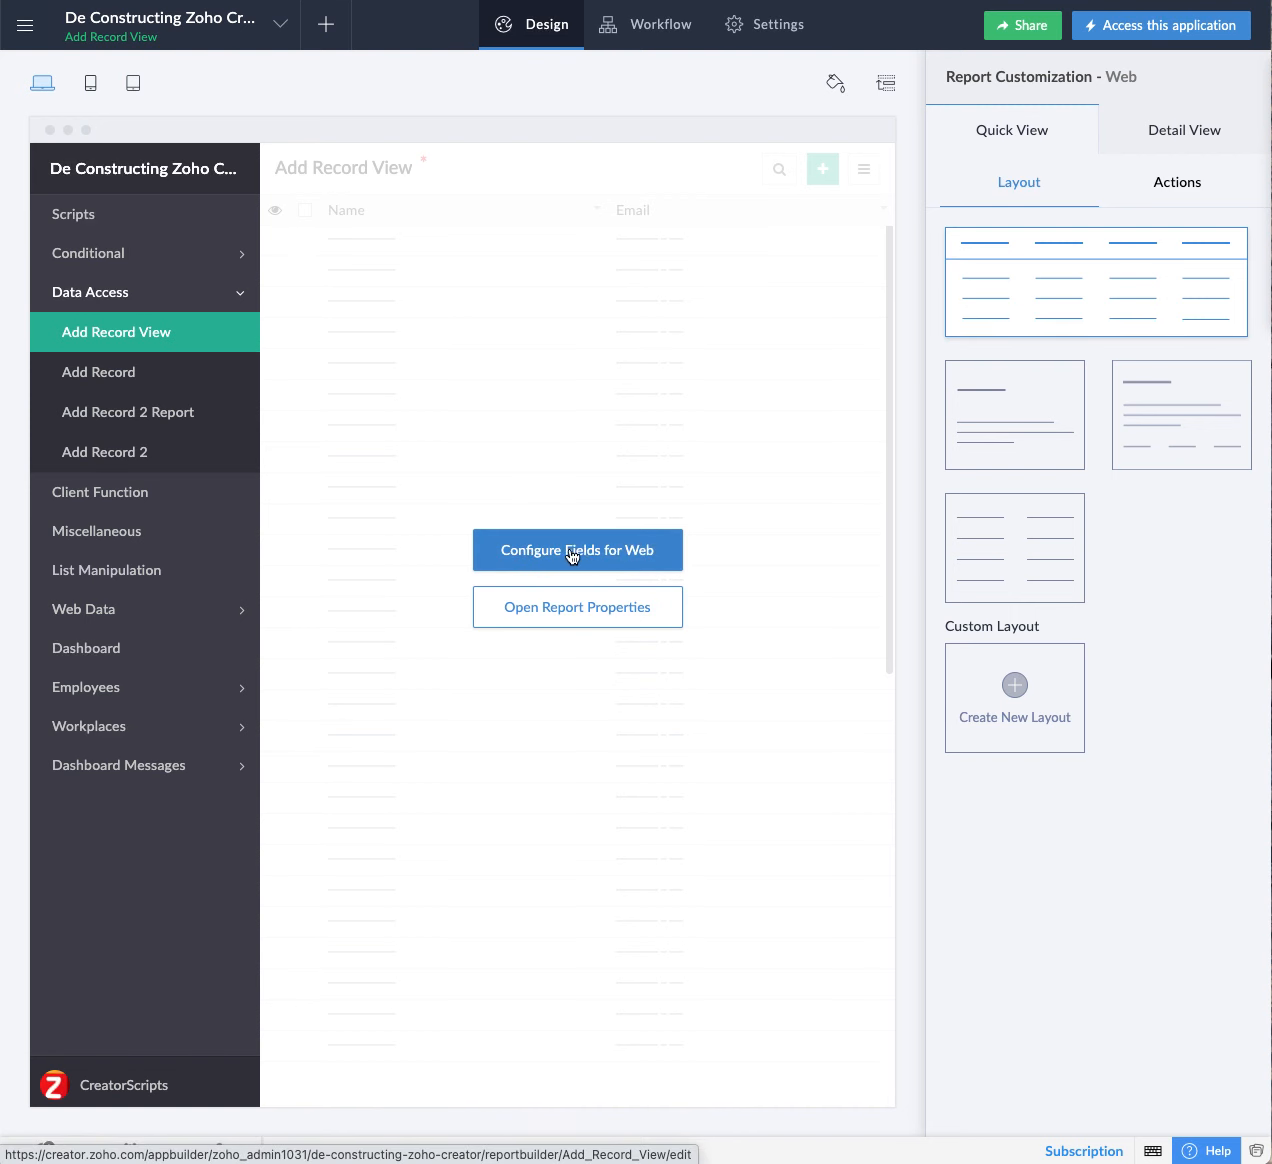
# Add the Added User IP Address system field to the report's web fields and view it in the live application.
pyautogui.click(572, 554)
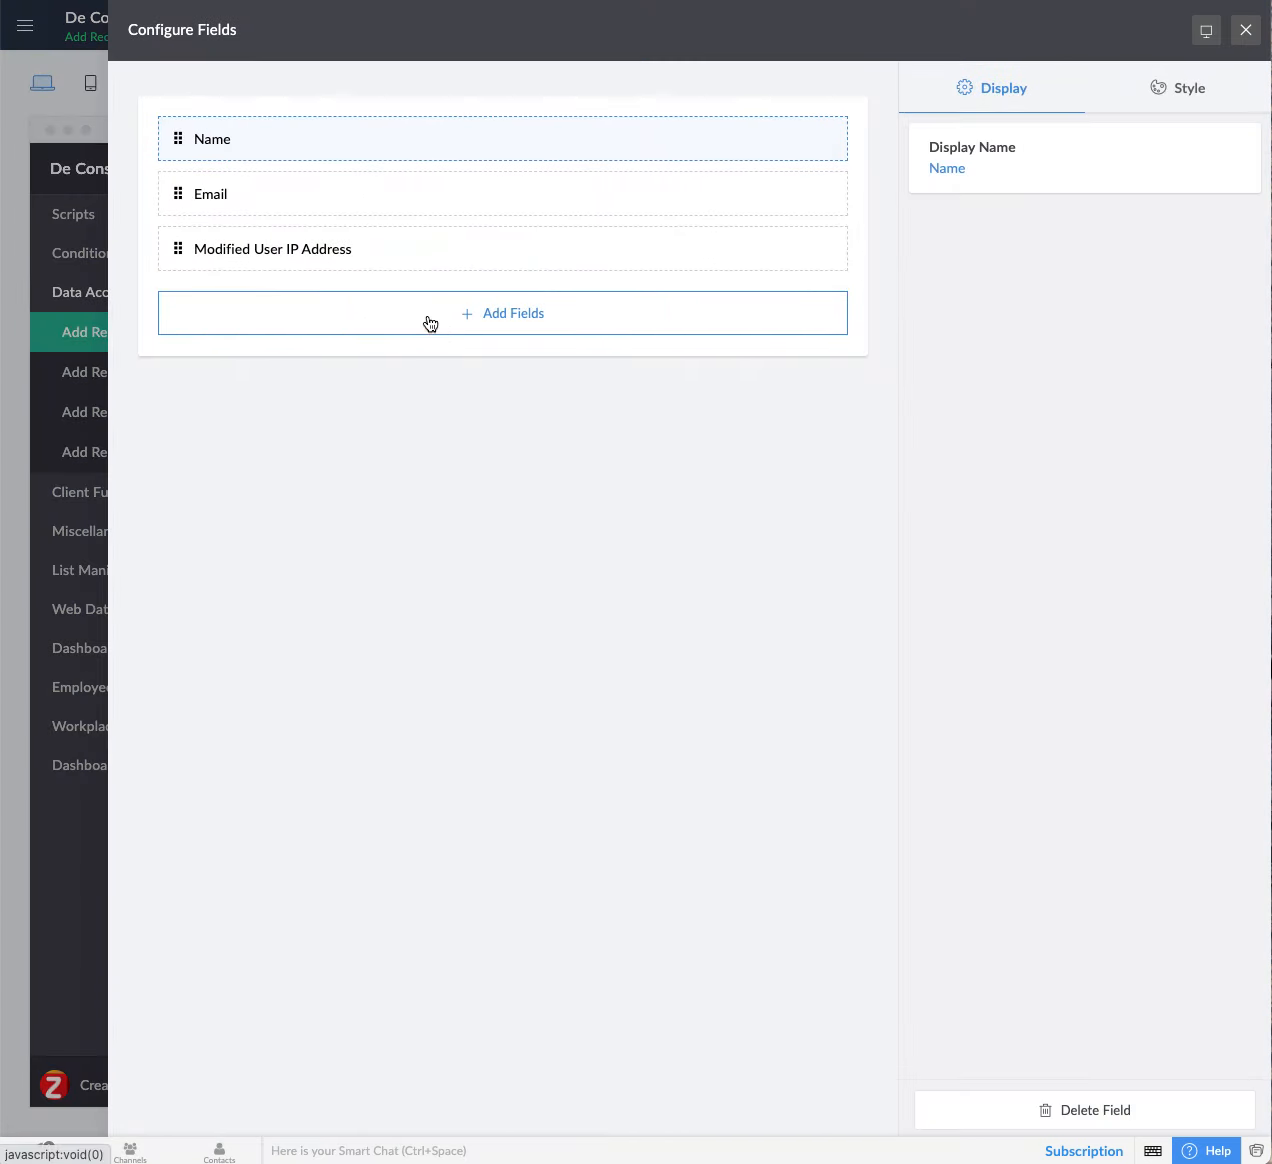
pyautogui.click(430, 322)
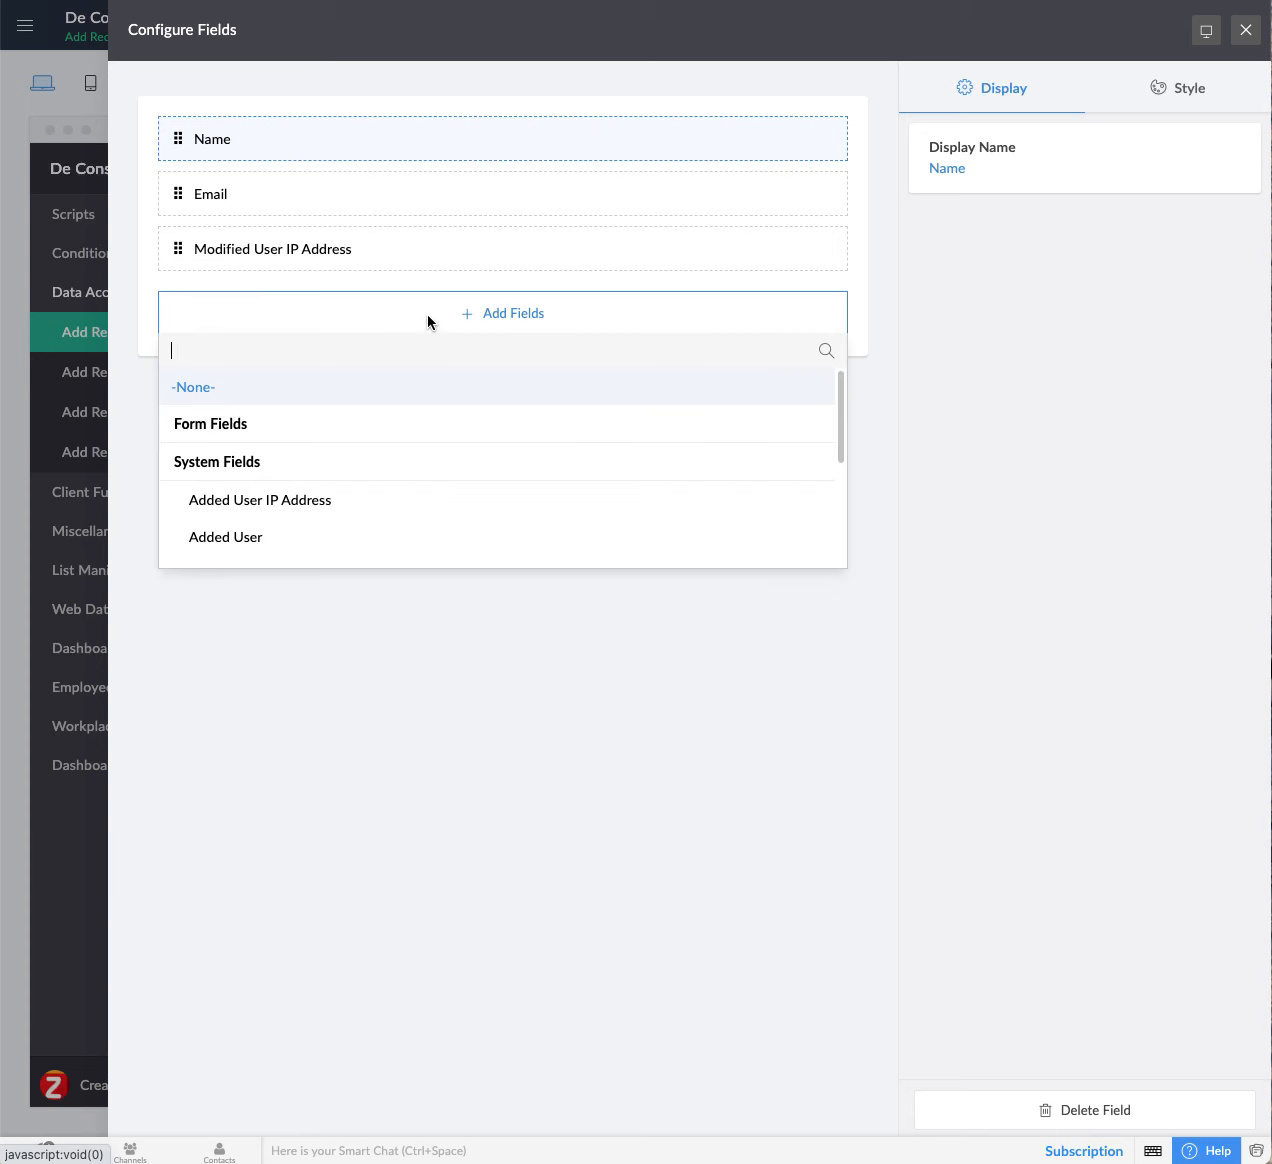
pyautogui.click(304, 505)
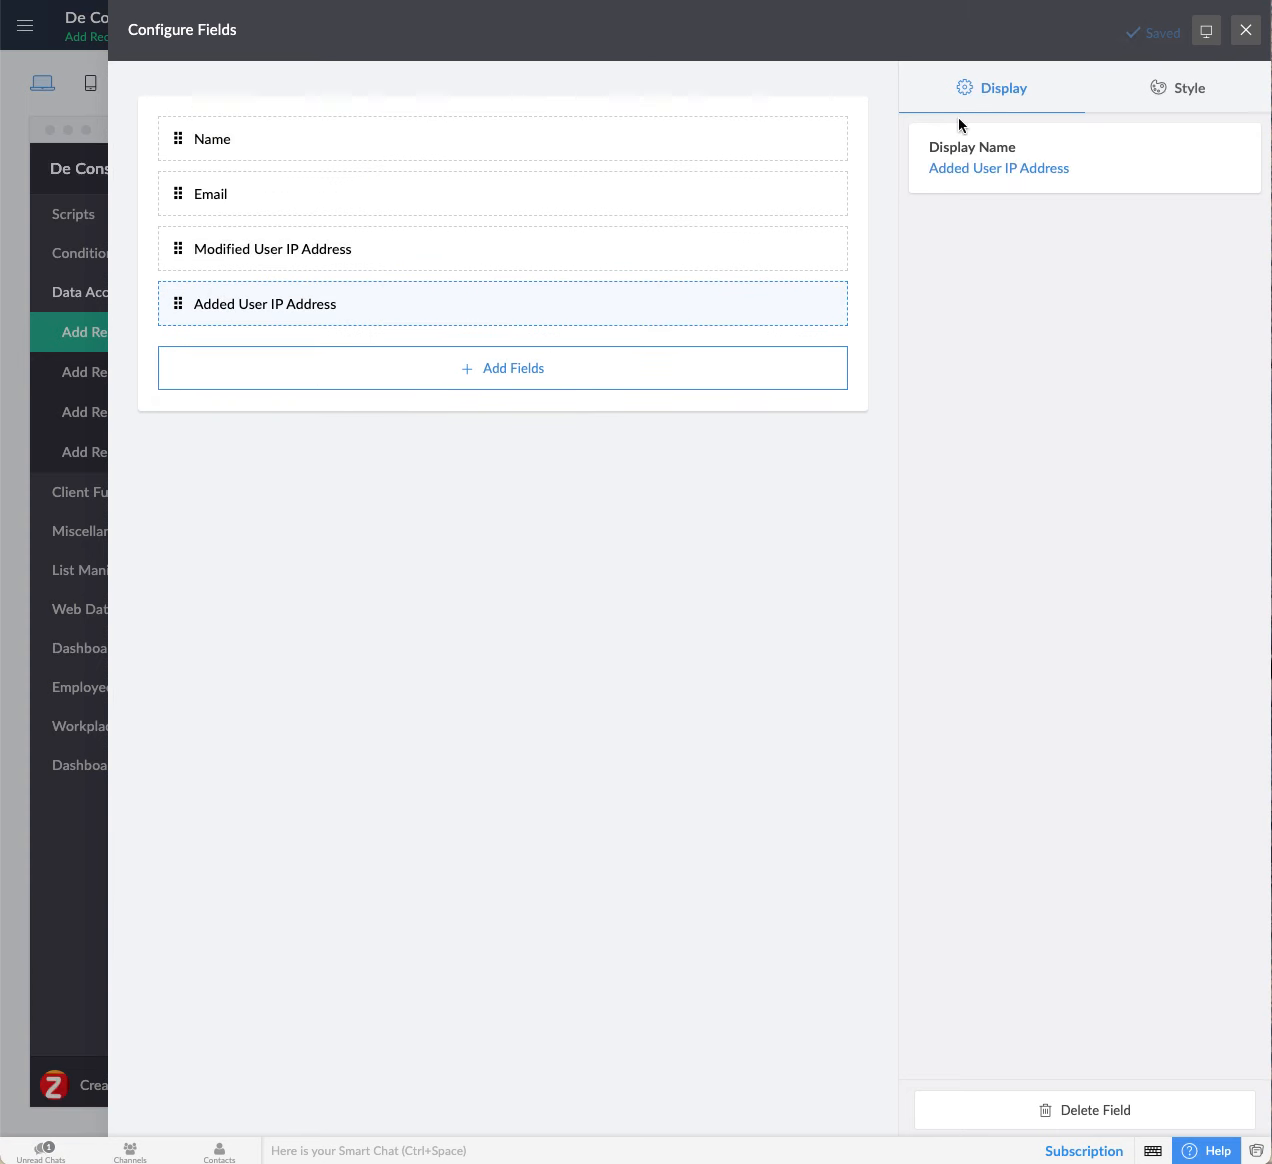
pyautogui.click(1236, 34)
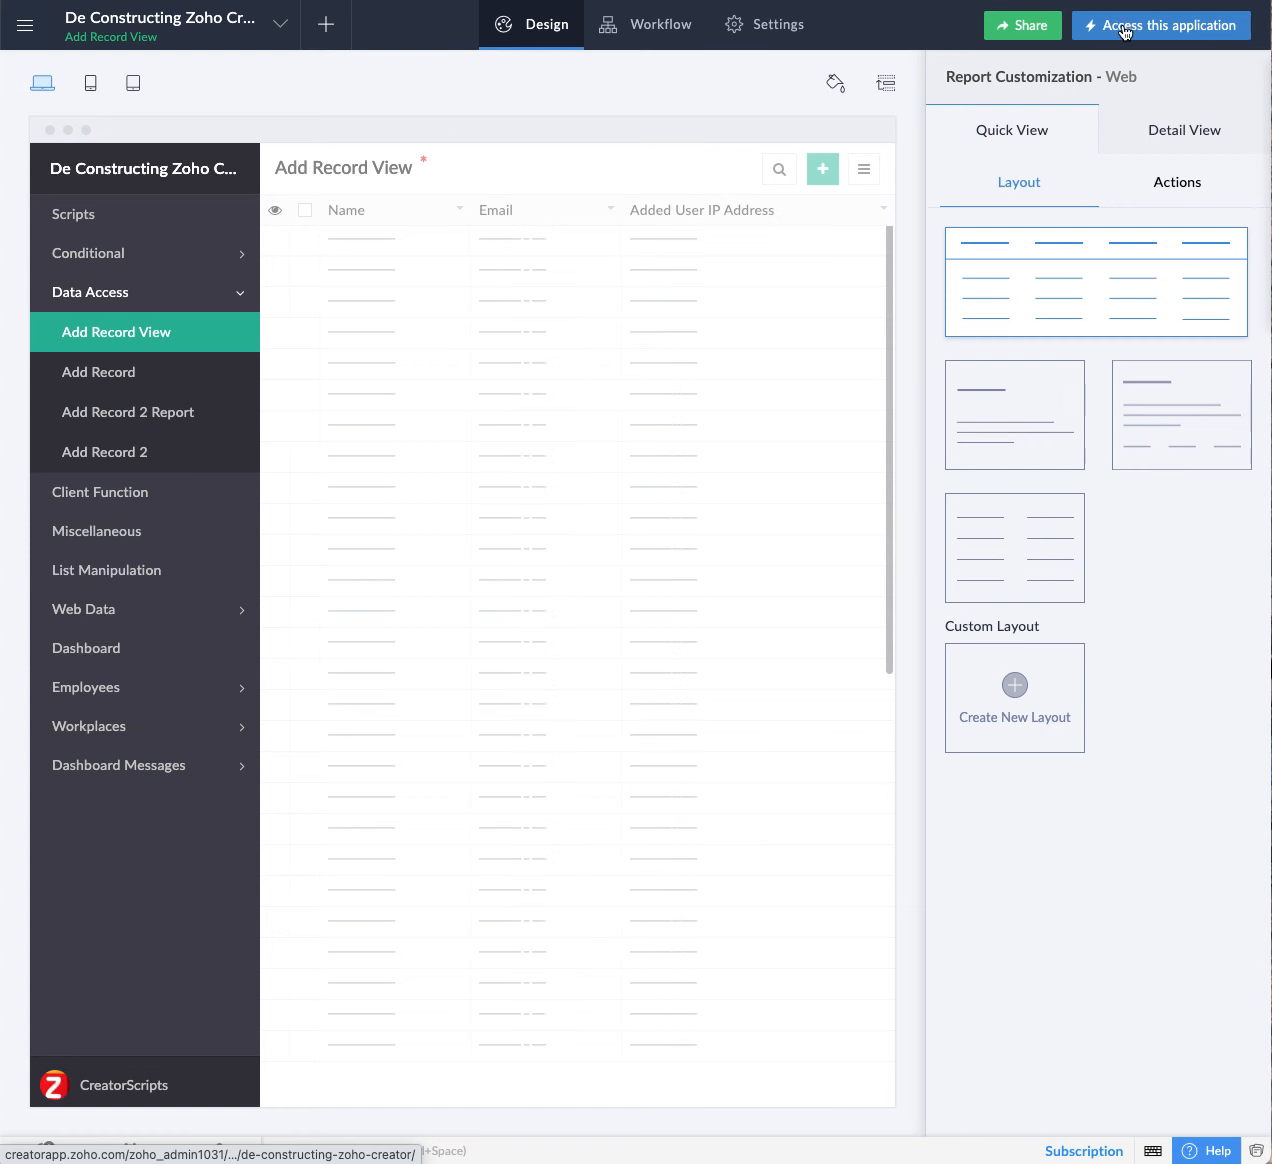
pyautogui.click(1120, 28)
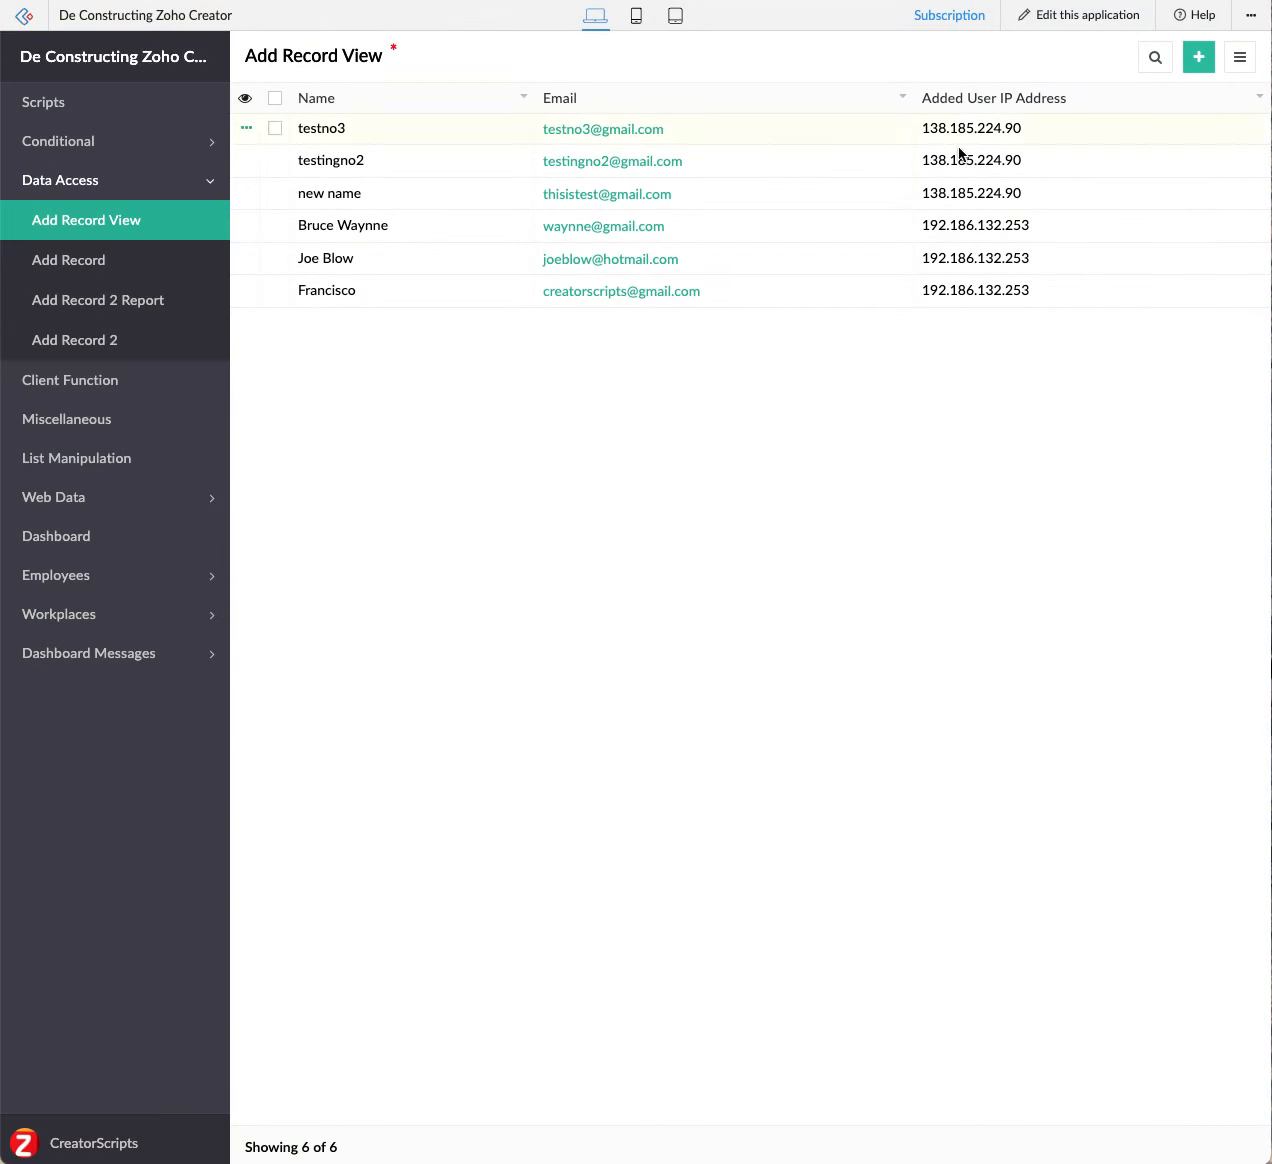
# Delete the Name, Added User IP Address and Modified User IP Address fields from the Add Record View report.
pyautogui.click(1030, 18)
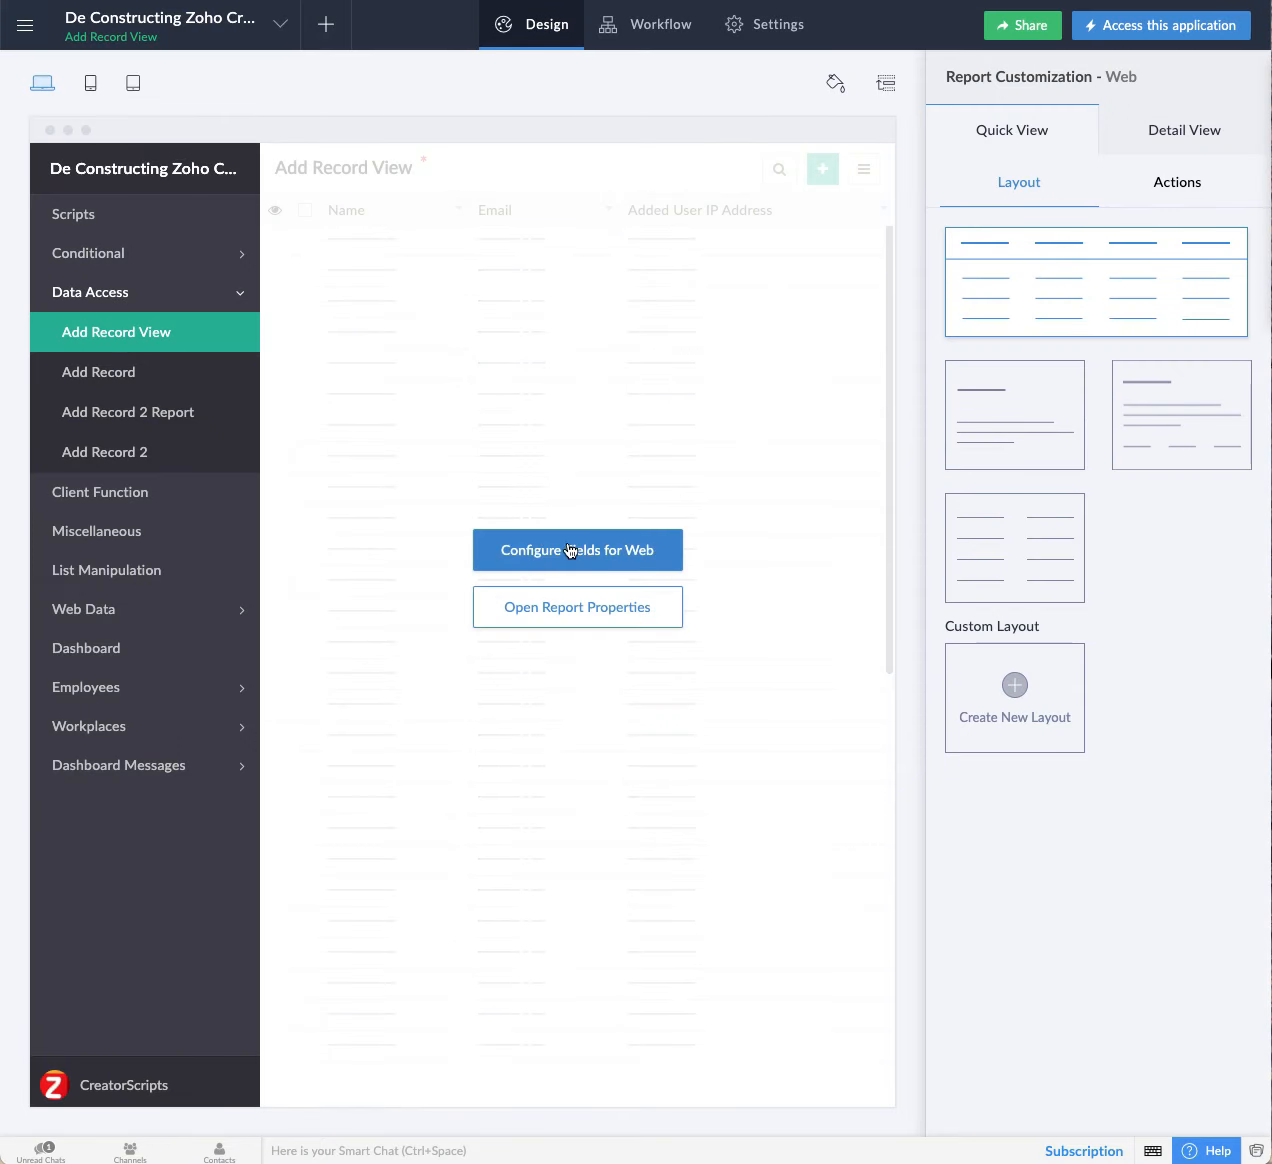
pyautogui.click(570, 550)
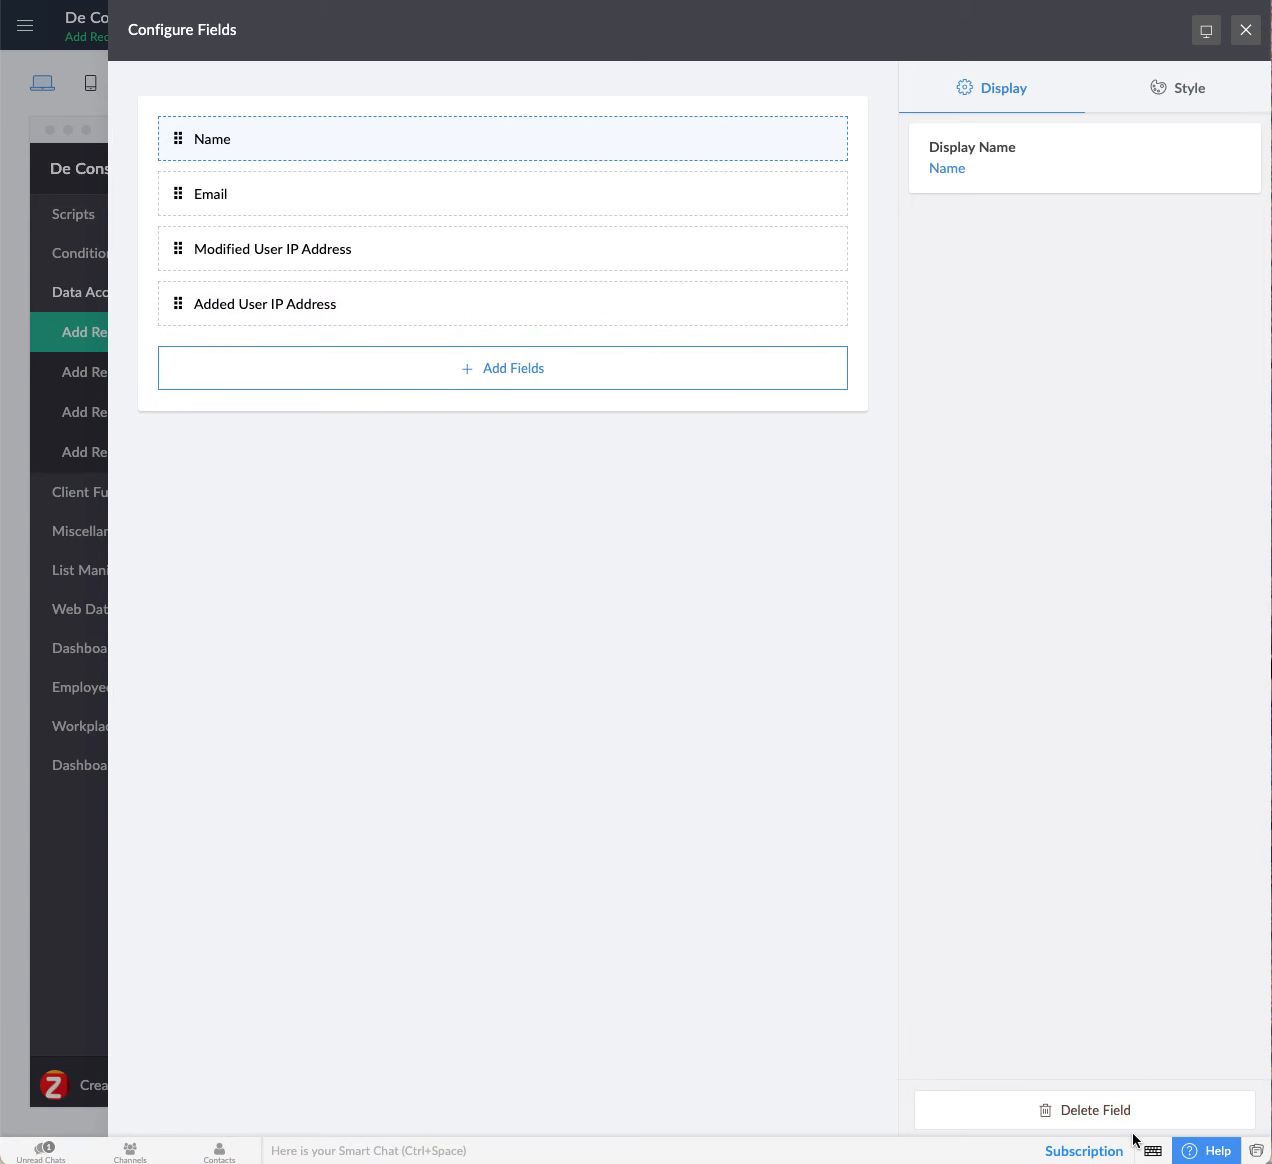
pyautogui.click(1107, 1118)
pyautogui.click(274, 256)
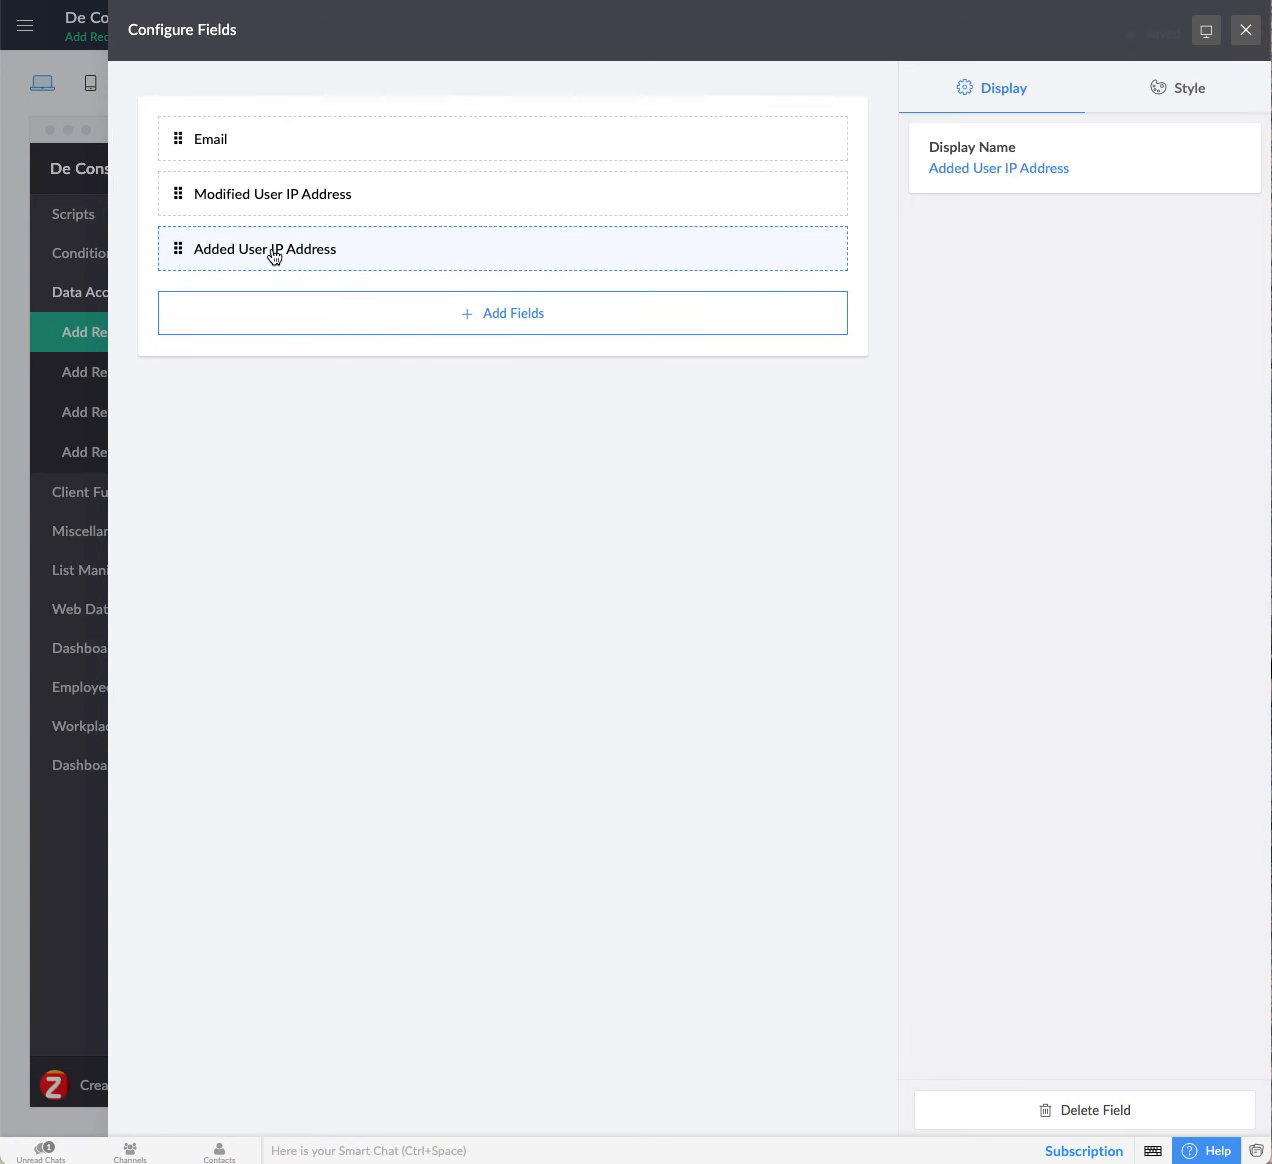
pyautogui.click(1110, 1106)
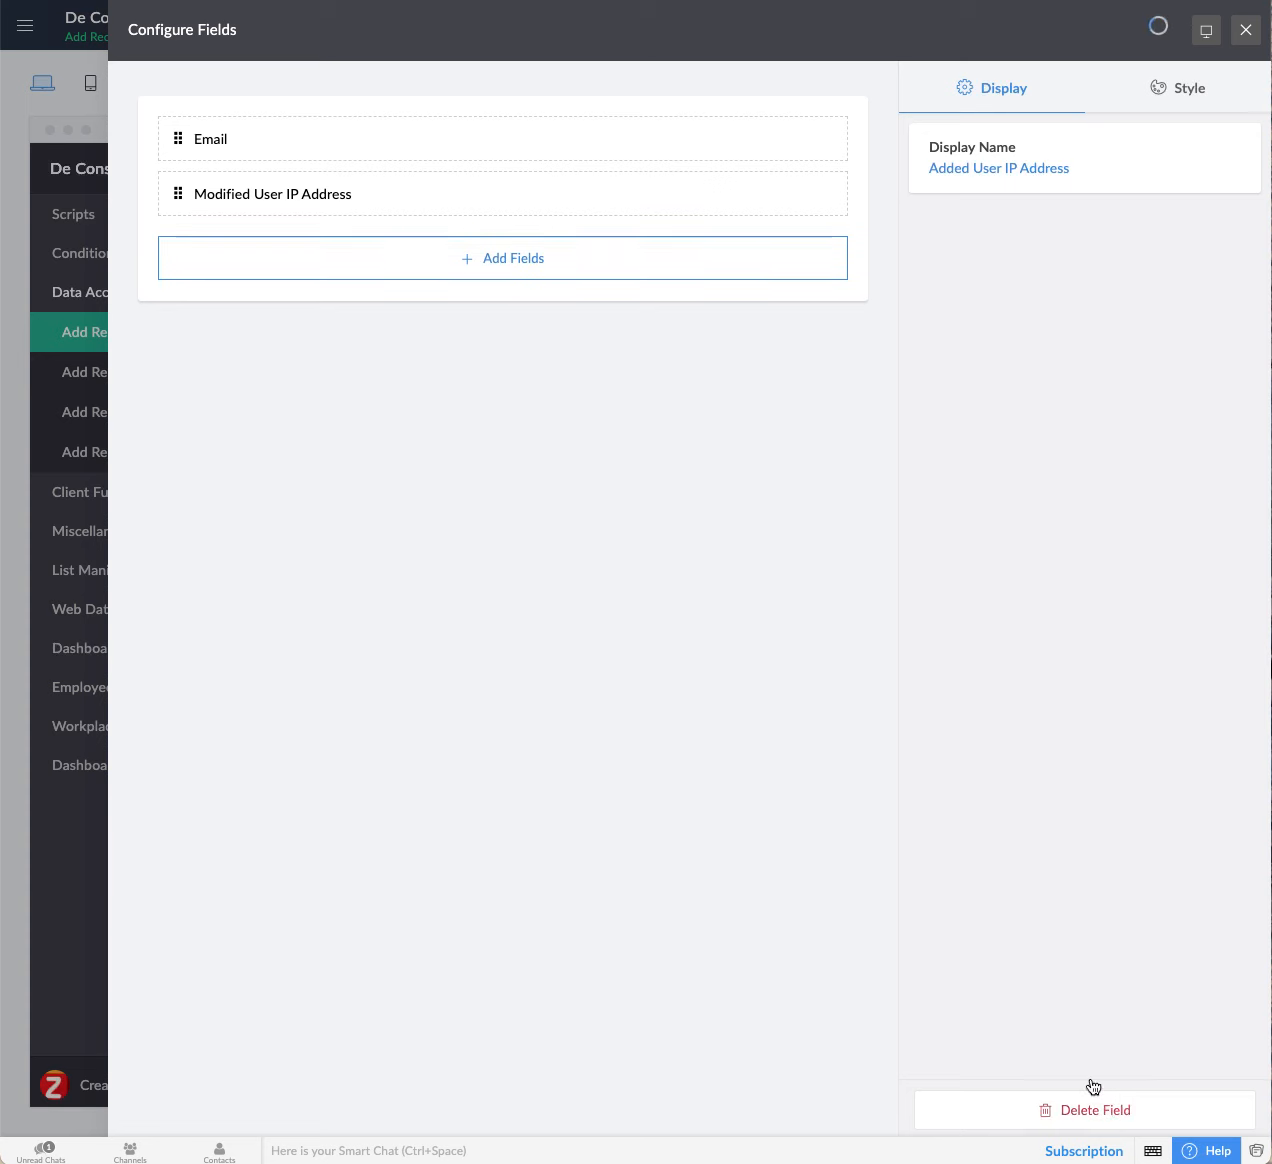
pyautogui.click(329, 210)
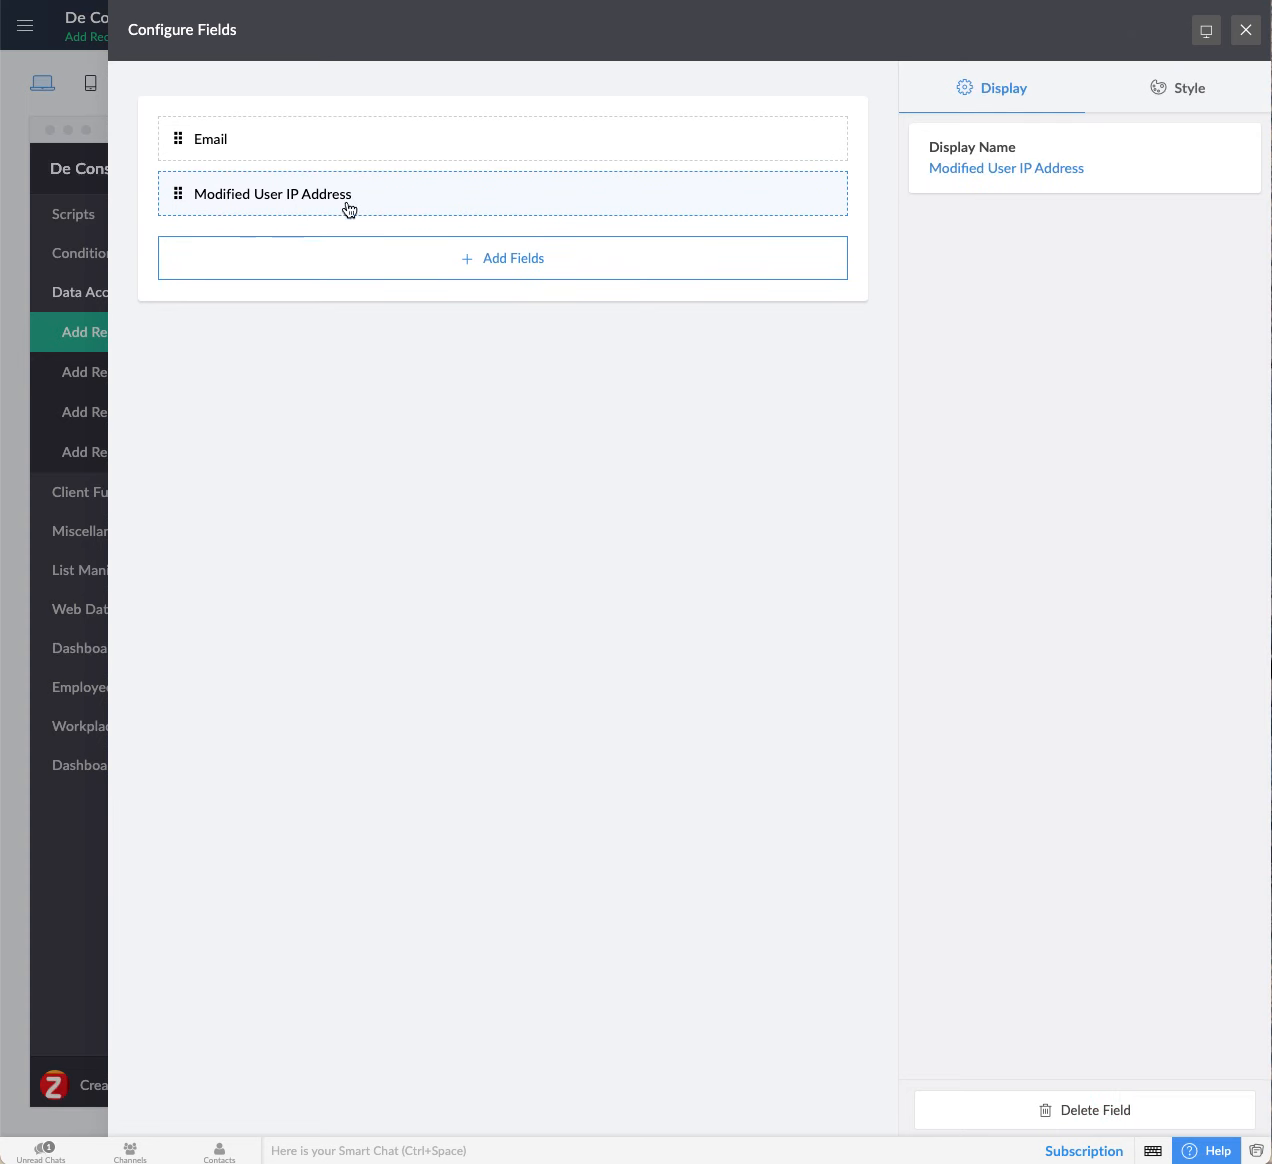
pyautogui.click(1107, 1110)
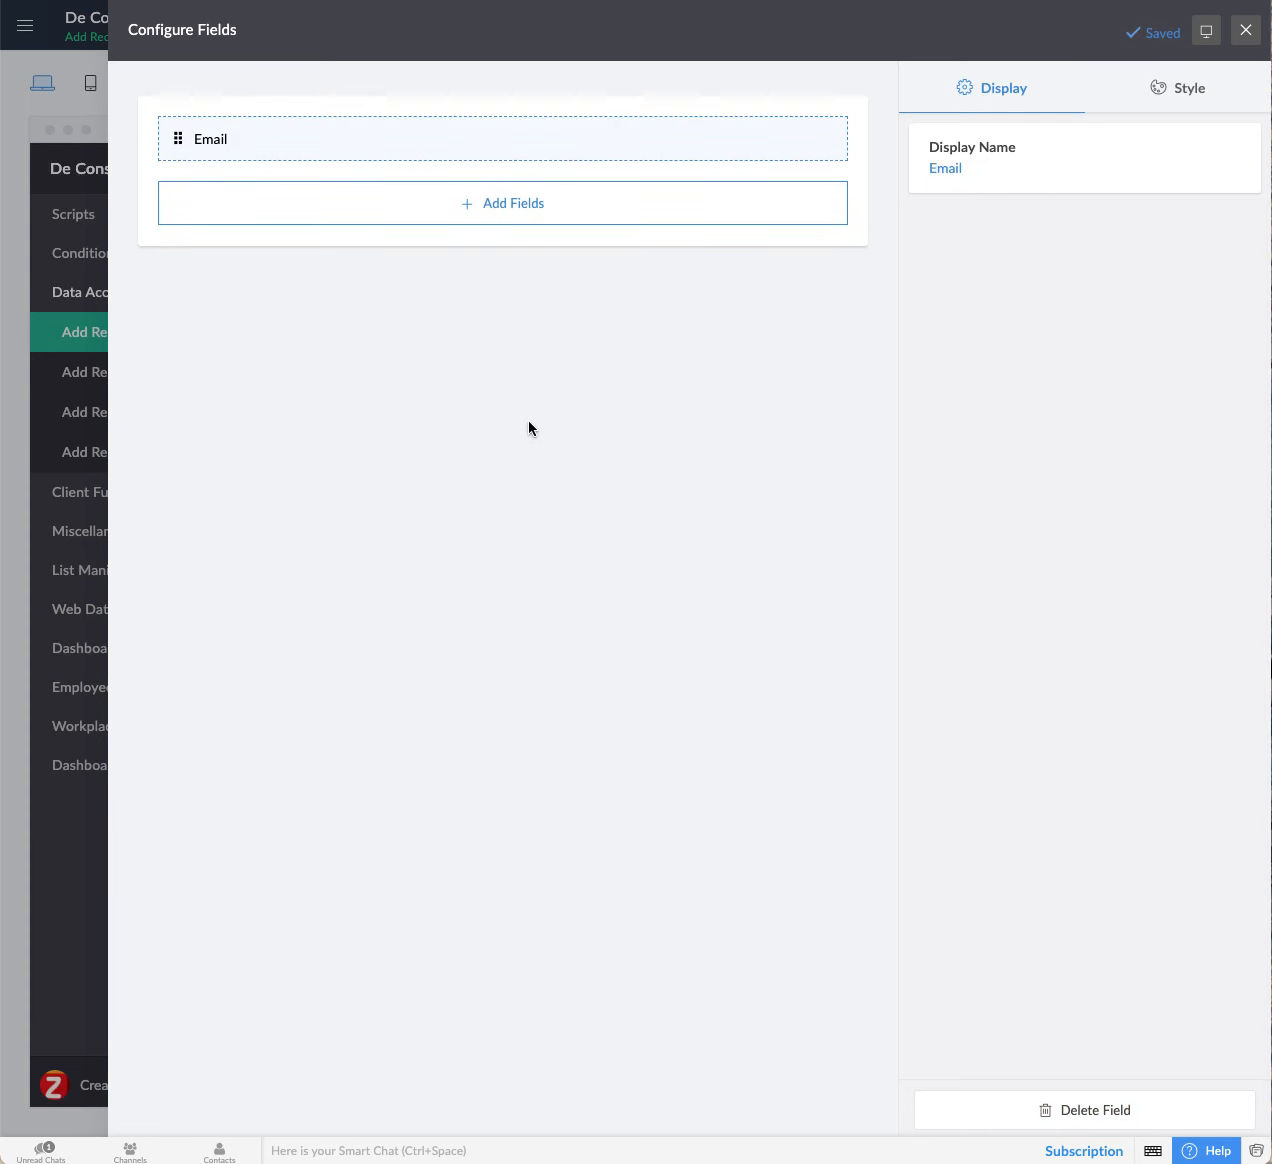
# Add the Name field above Email and the Modified User IP Address field below it in the report.
pyautogui.click(481, 212)
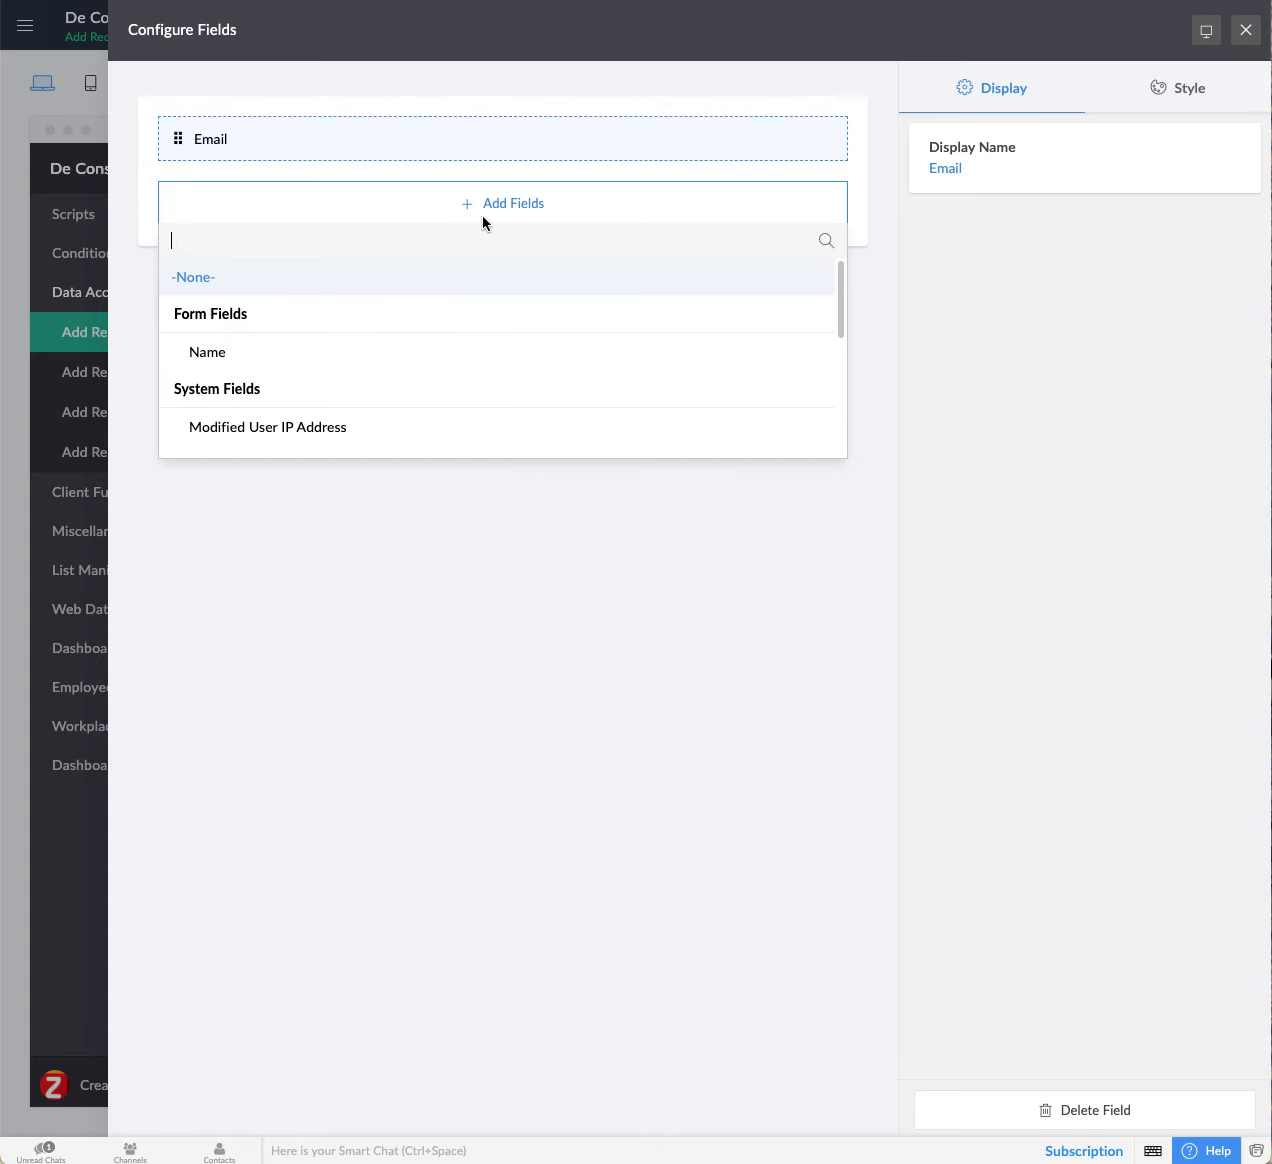
pyautogui.click(242, 351)
pyautogui.moveTo(241, 199); pyautogui.dragTo(236, 145)
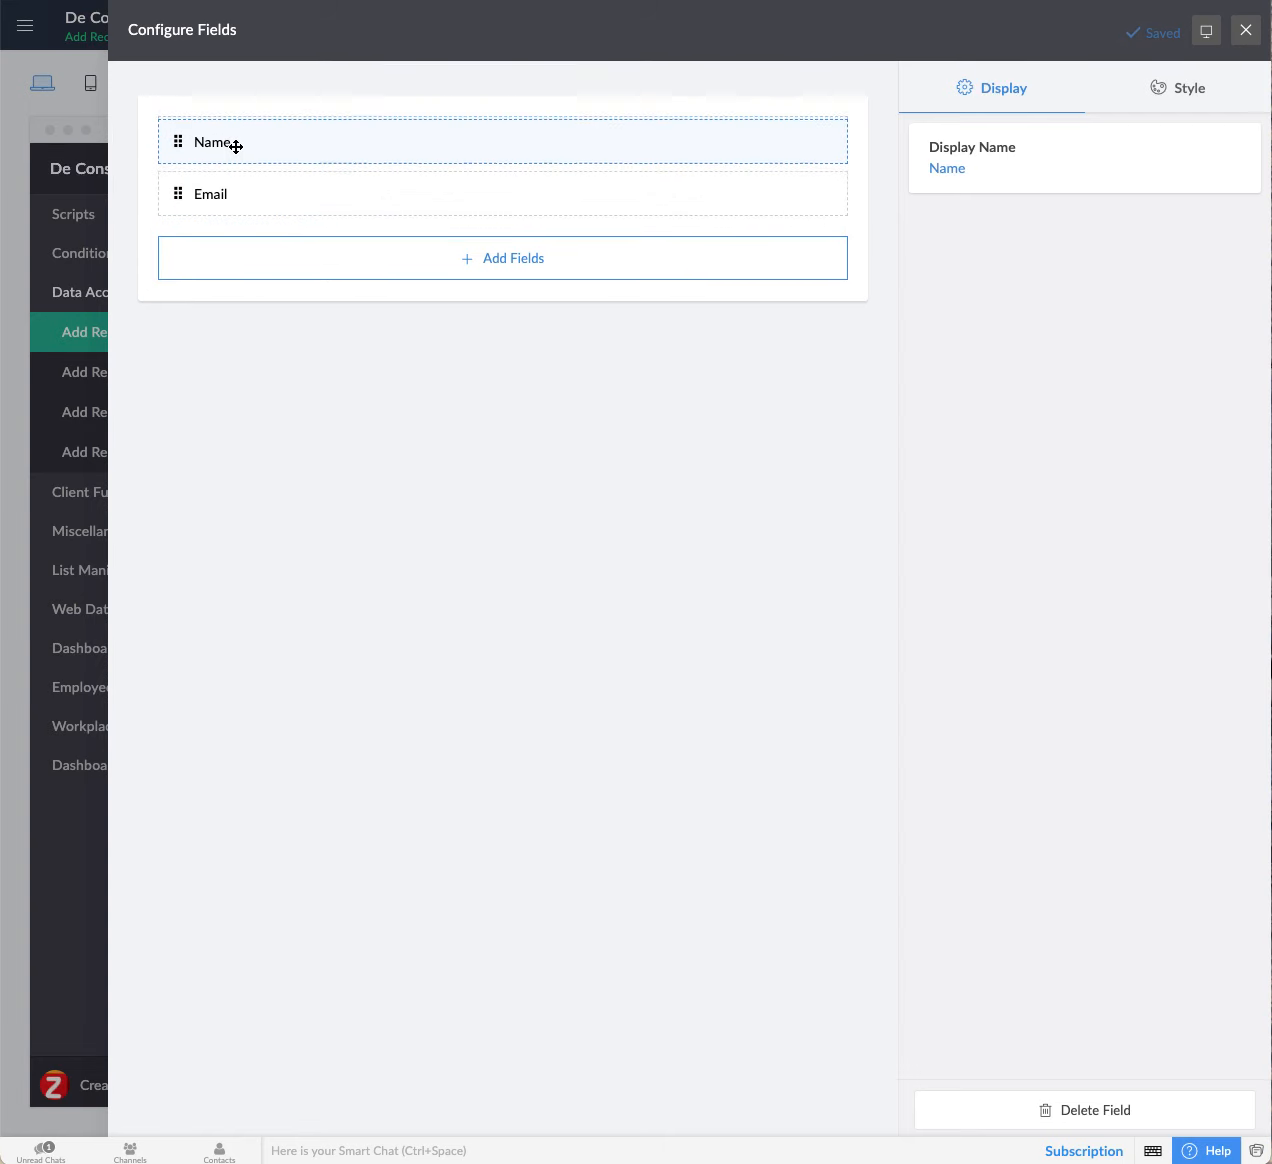
pyautogui.click(483, 262)
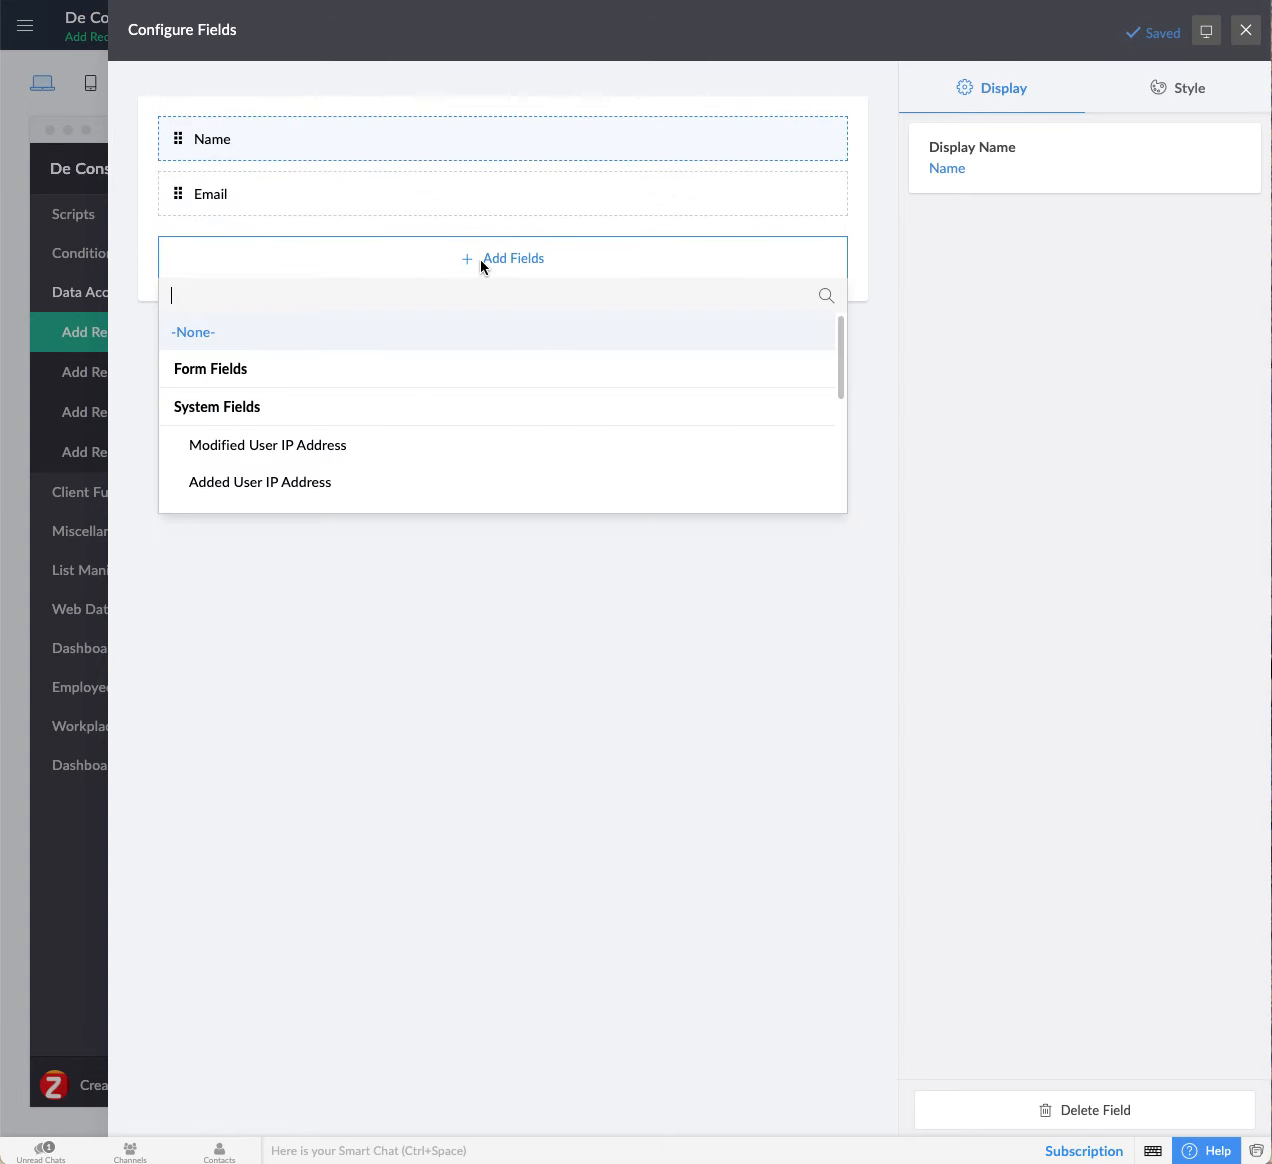
pyautogui.click(243, 443)
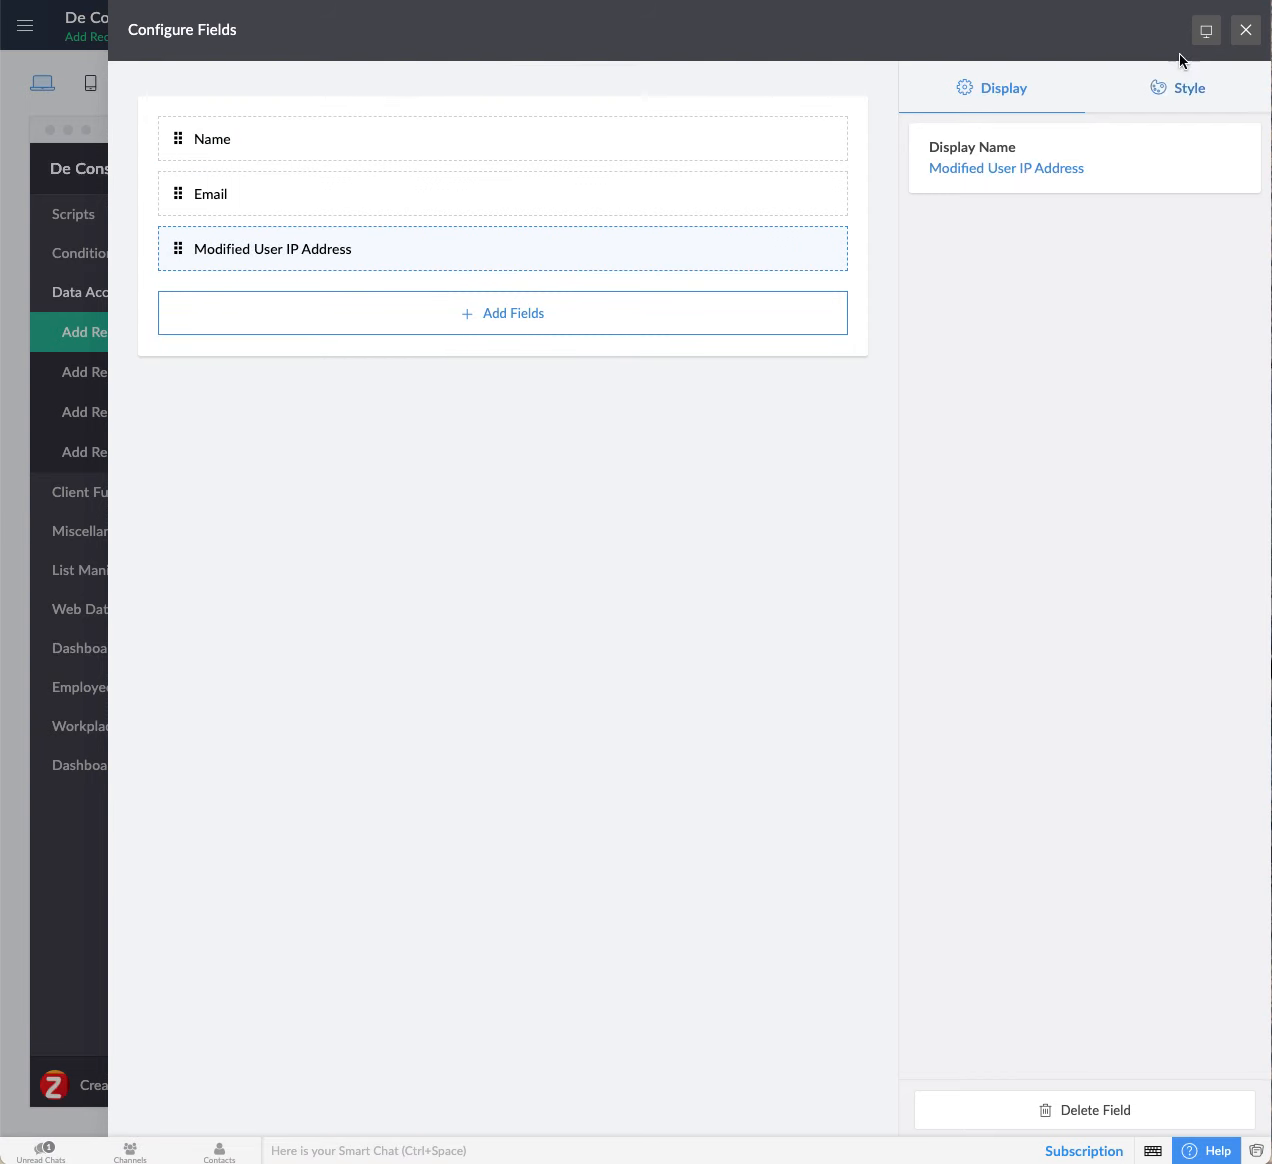
pyautogui.click(1245, 30)
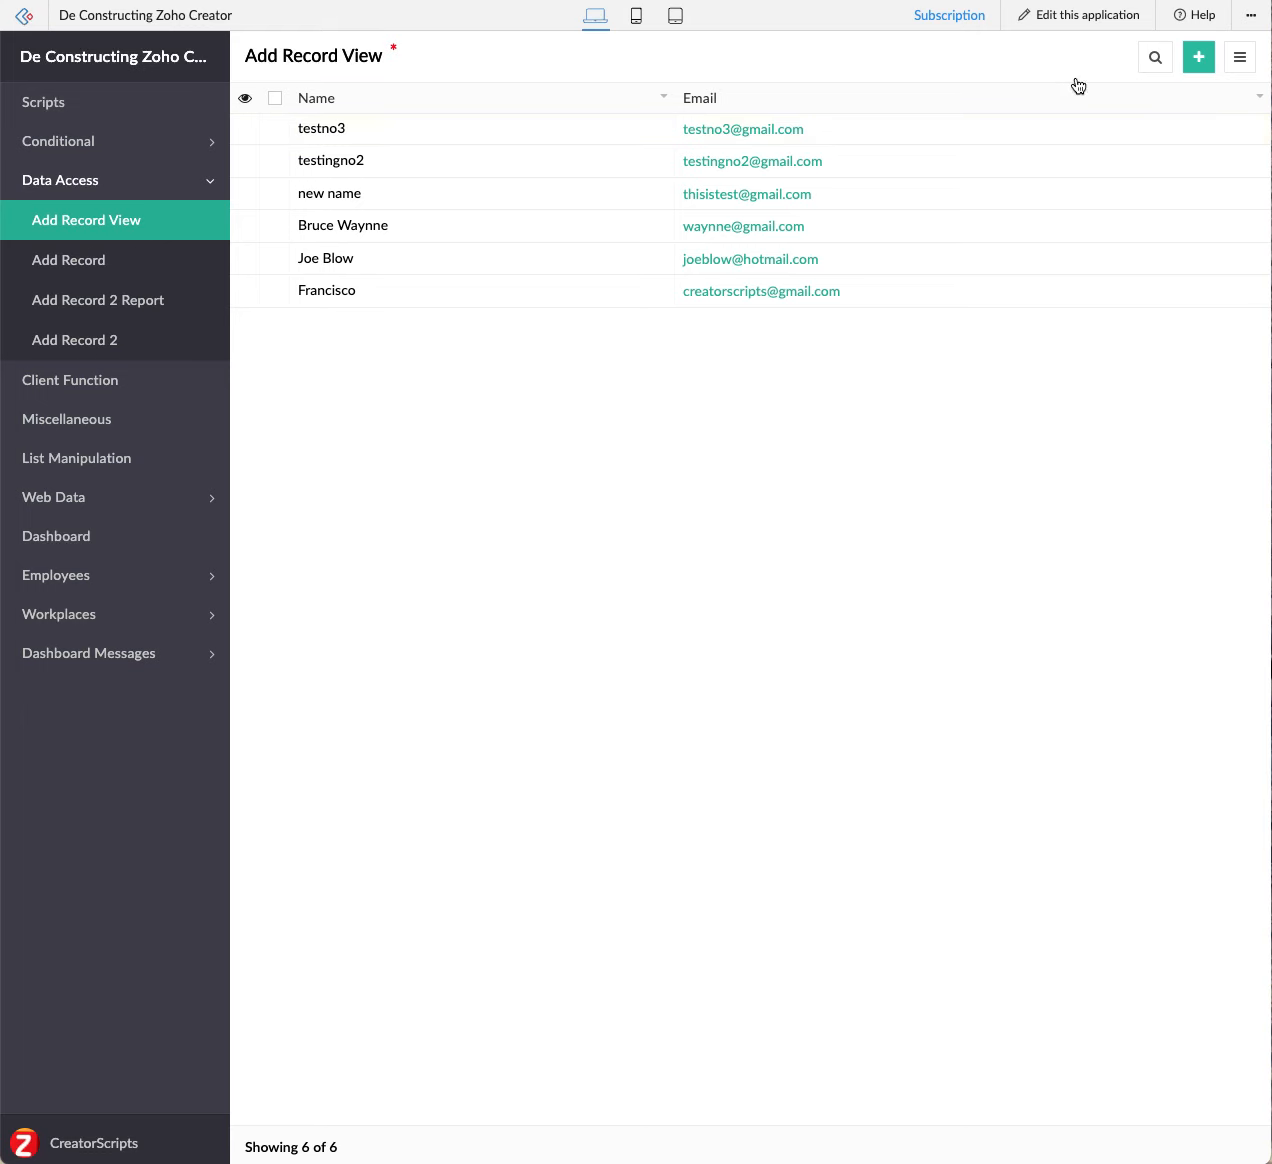
# Edit the Add Record View report again and add the Added User IP Address, Added User and Added Time fields.
pyautogui.click(1040, 18)
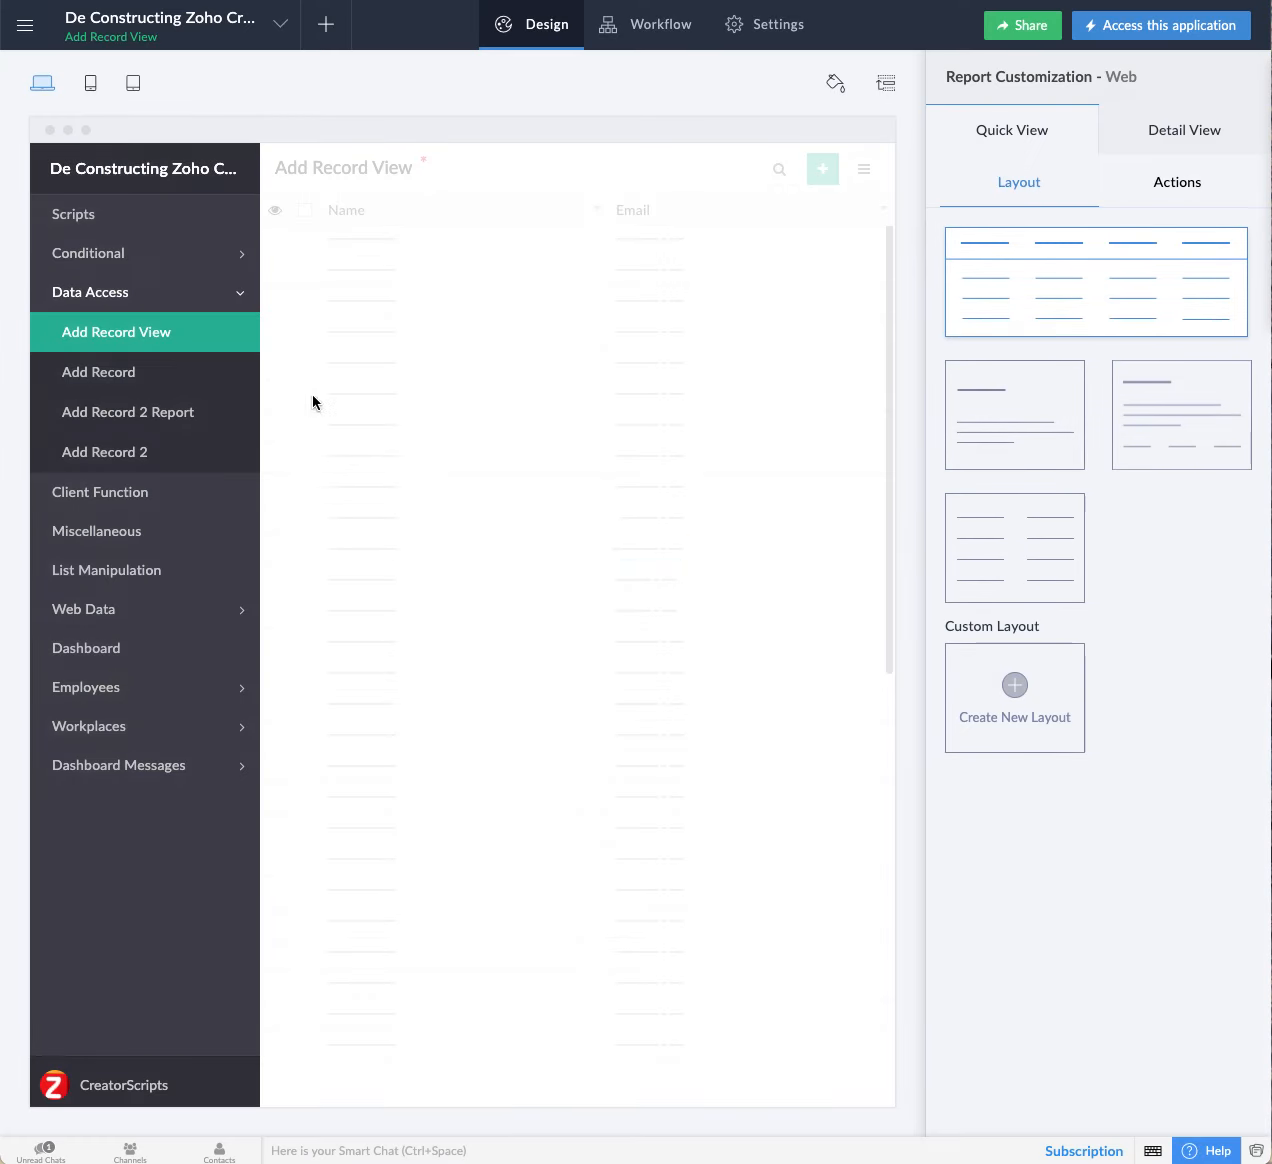
pyautogui.moveTo(517, 611)
pyautogui.click(525, 560)
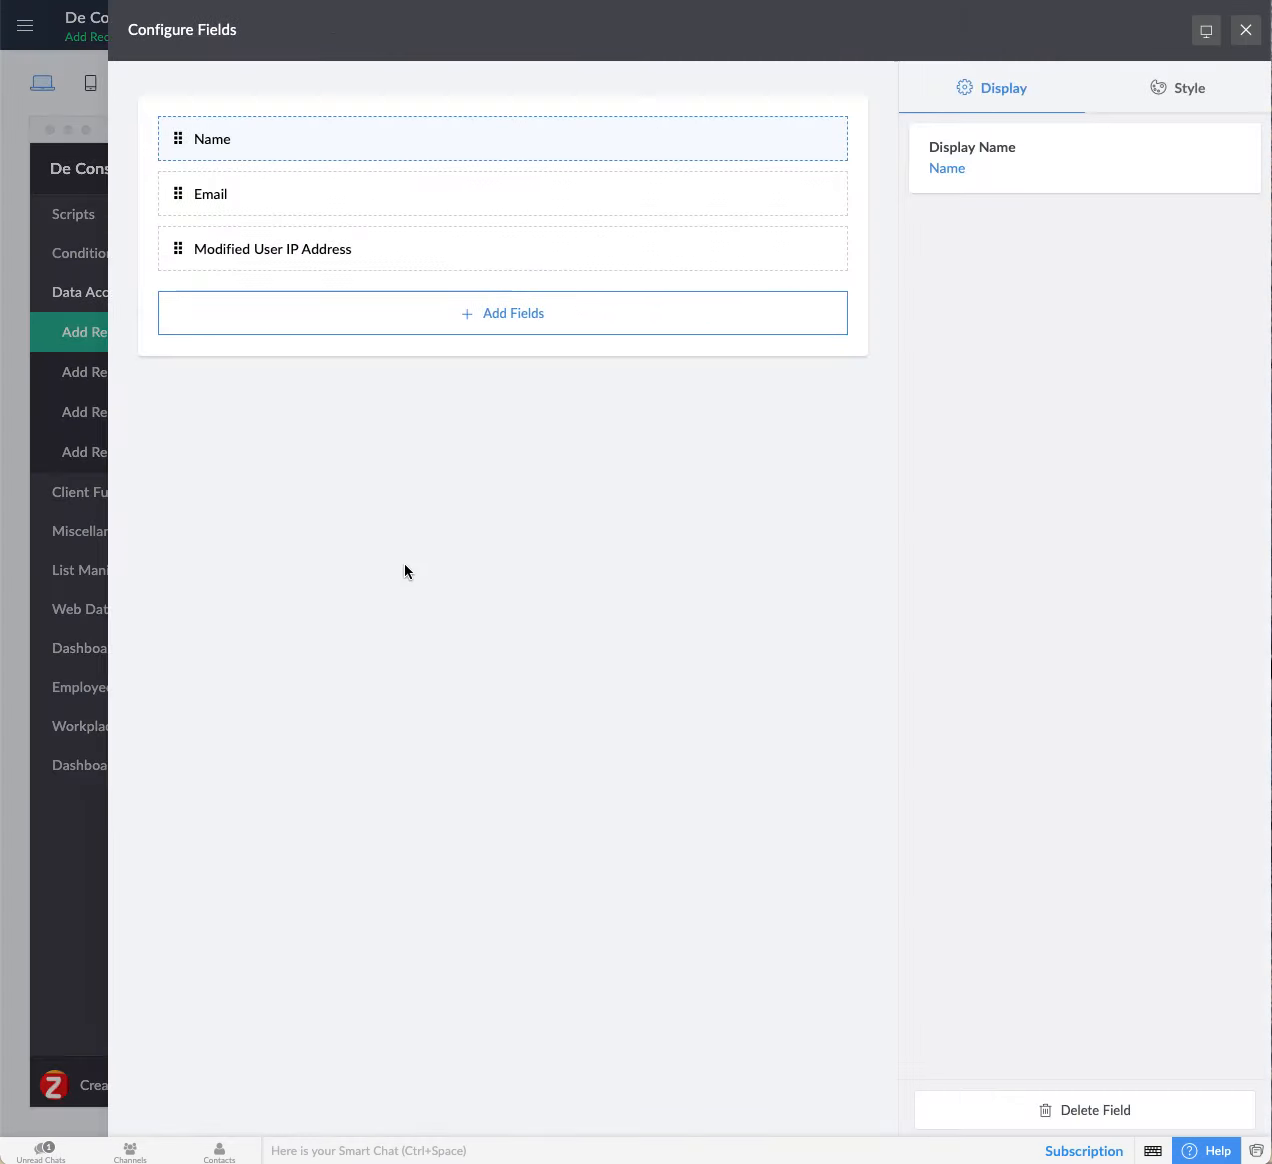
pyautogui.click(368, 313)
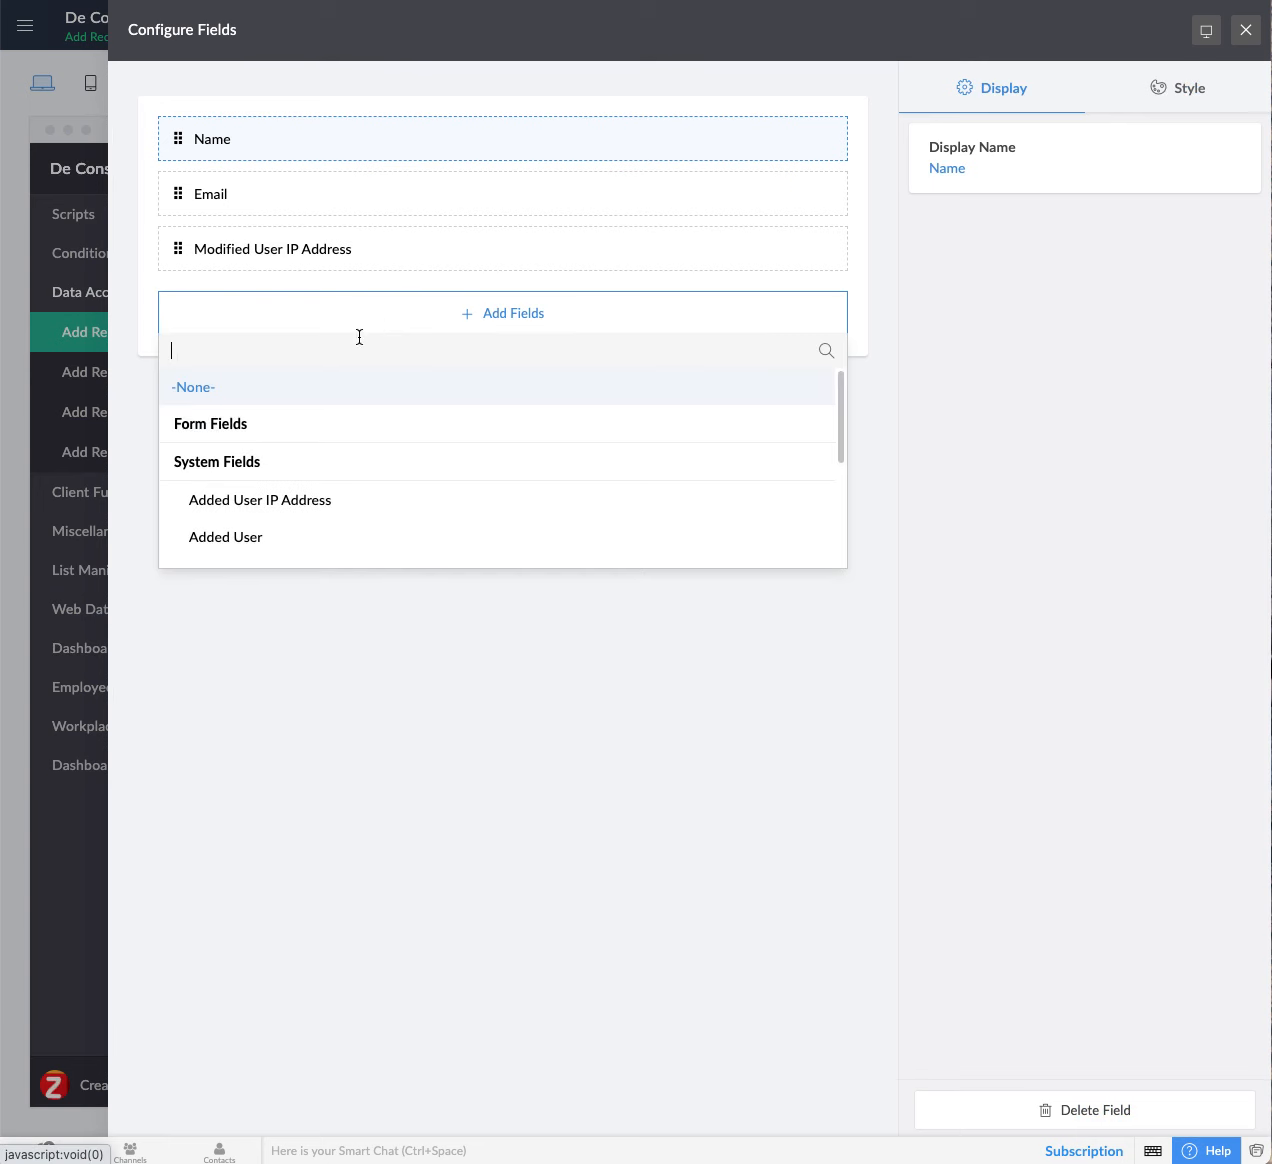
pyautogui.click(226, 499)
pyautogui.click(298, 382)
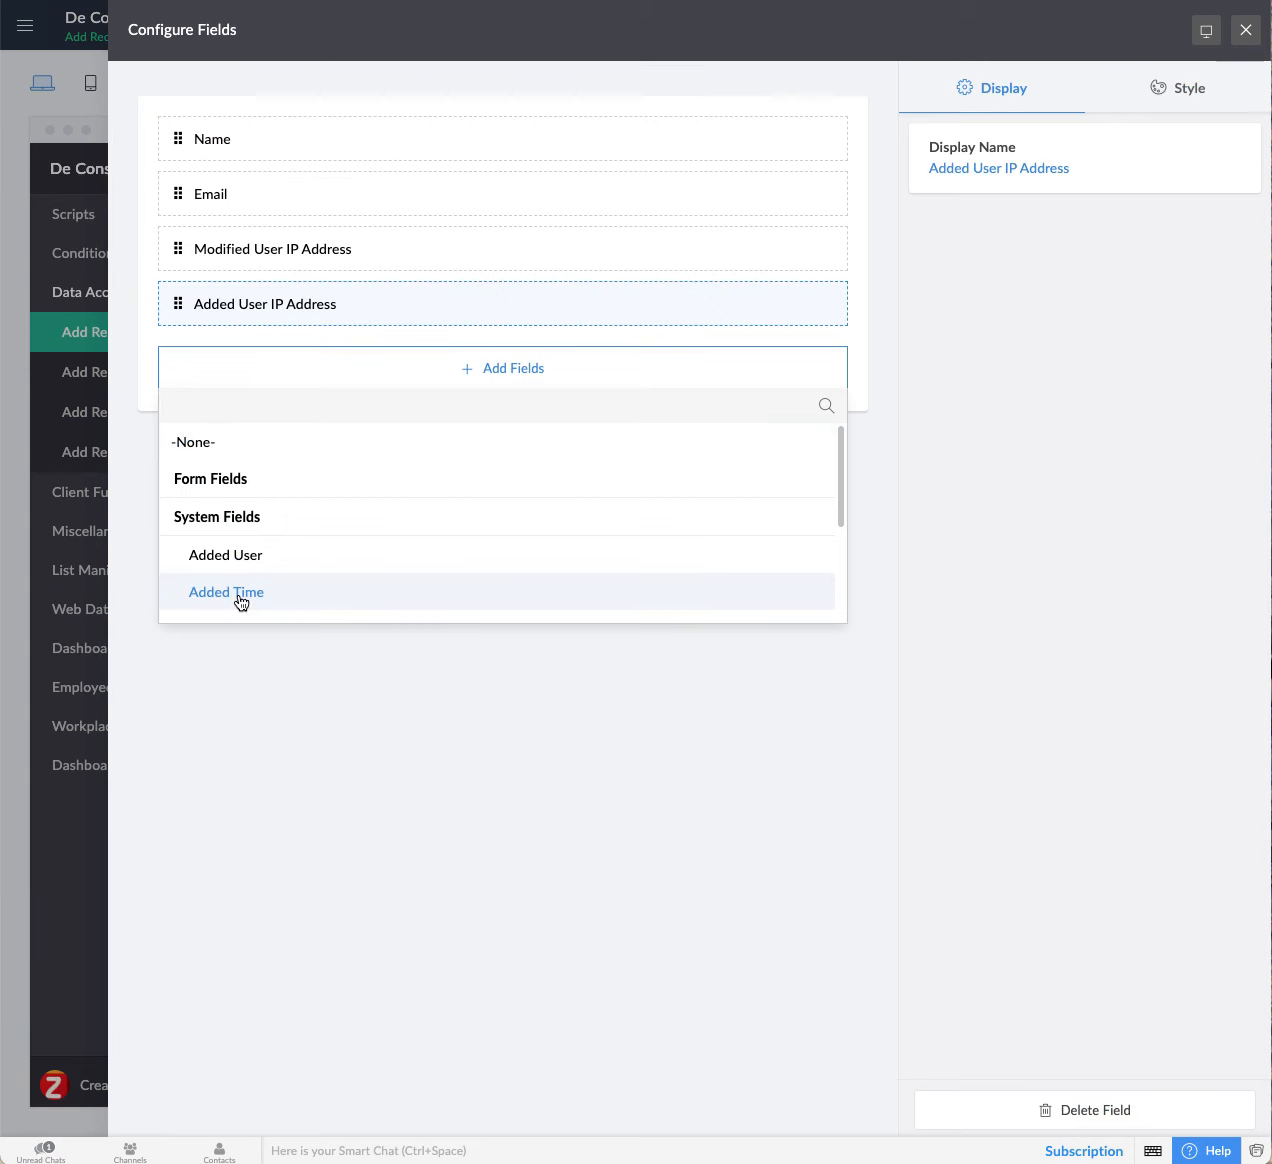
pyautogui.click(244, 558)
pyautogui.click(304, 439)
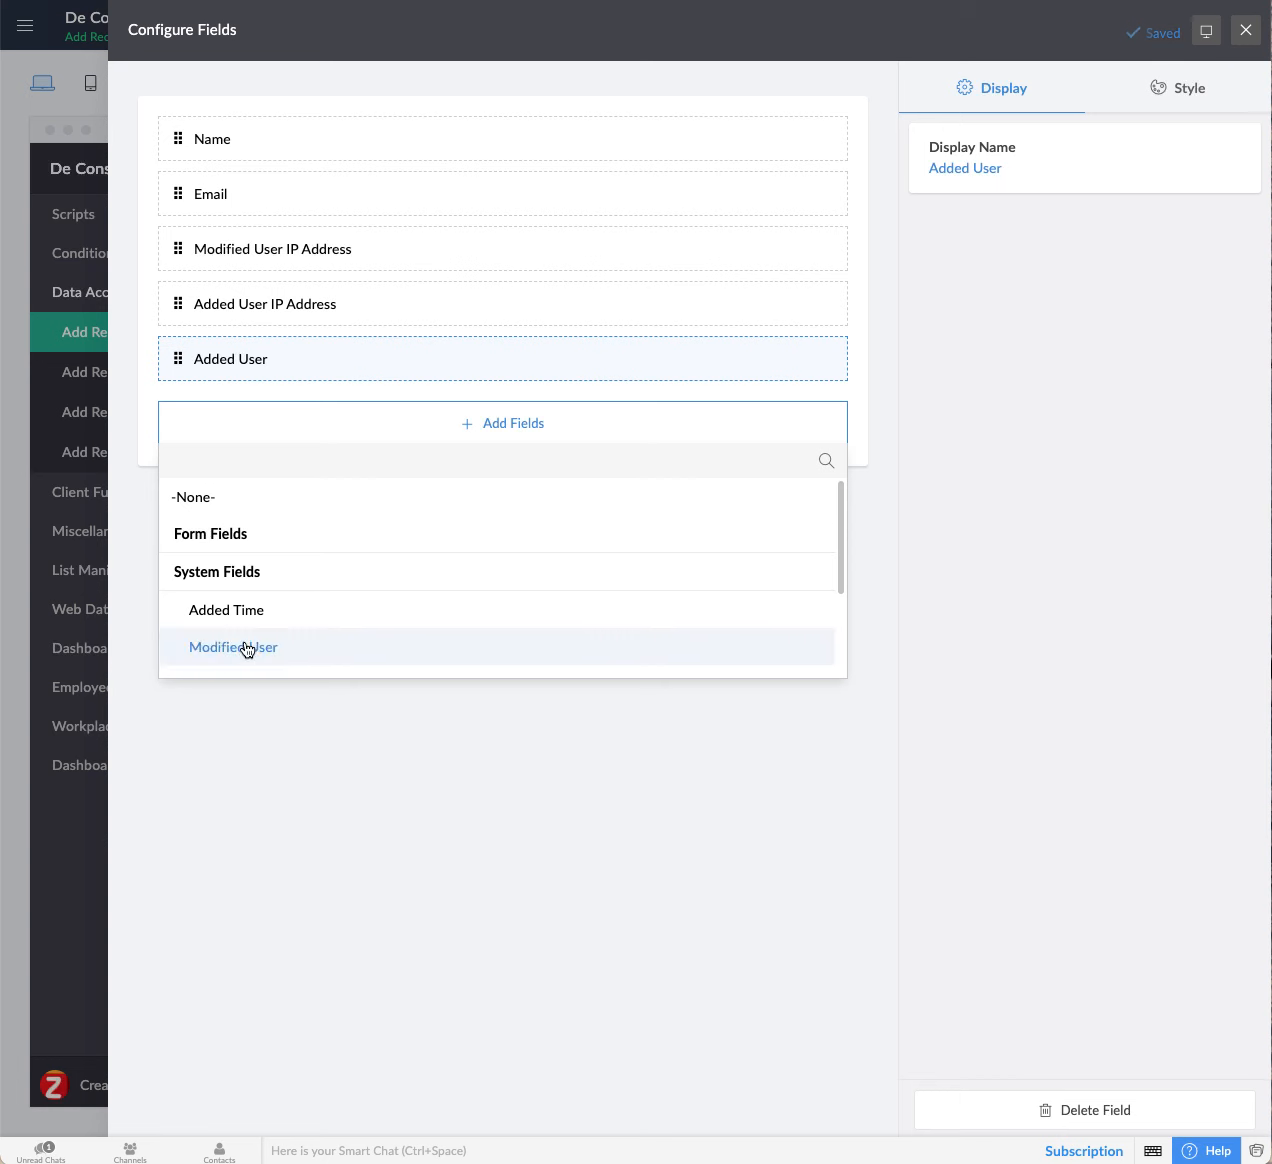
pyautogui.click(243, 606)
# Add the Modified User, Modified Time and ID system fields to the report and close the field configuration.
pyautogui.click(406, 489)
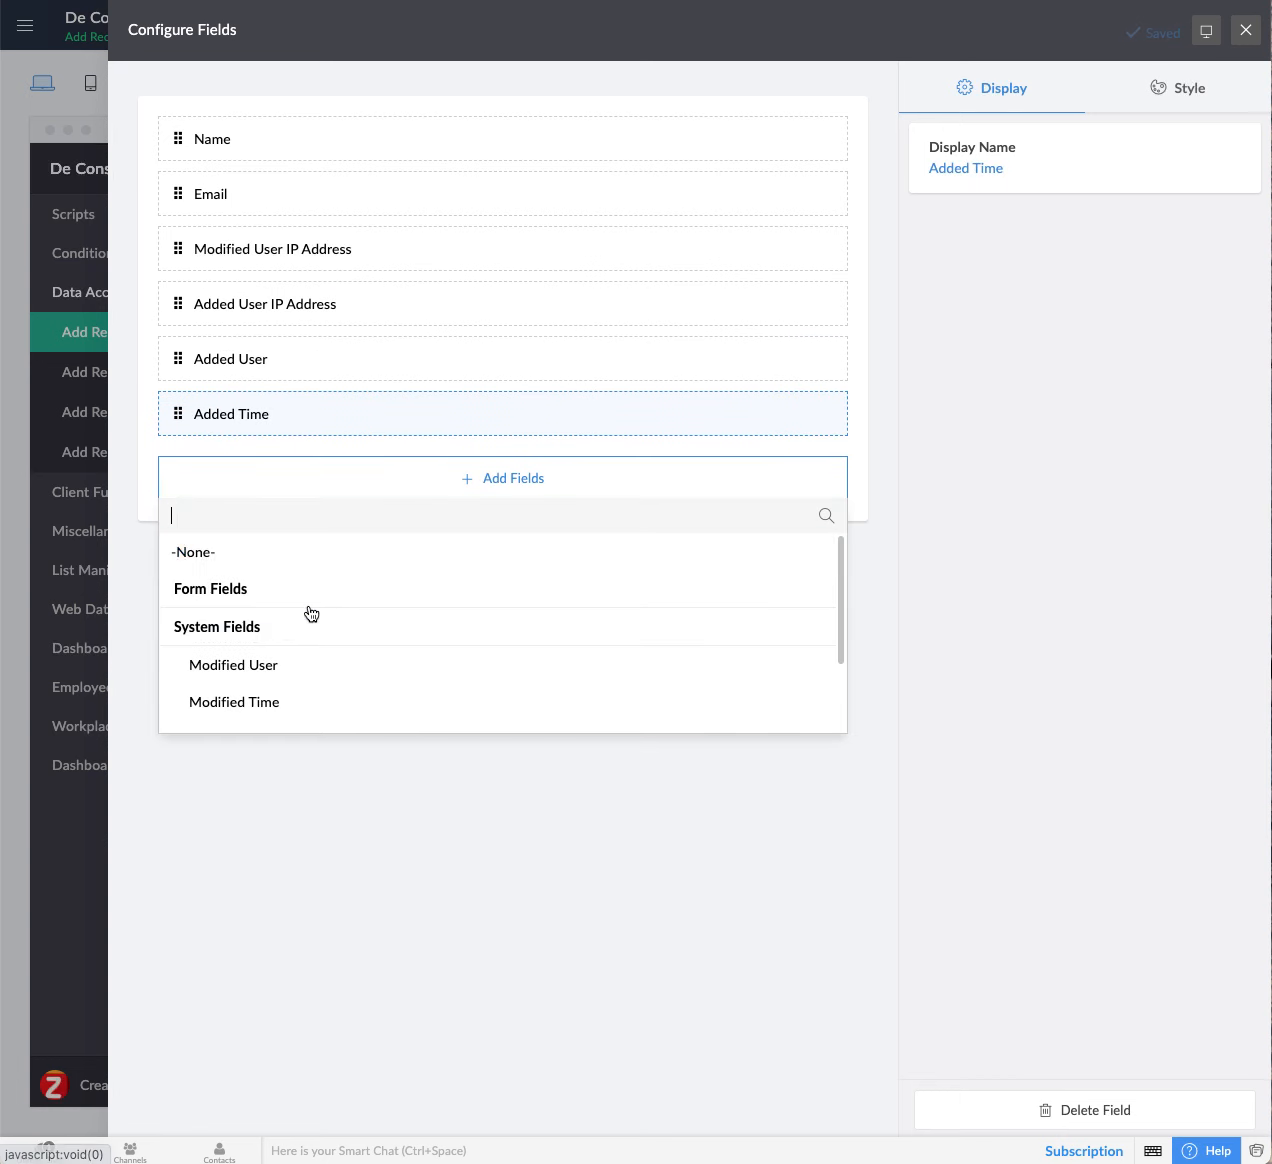
pyautogui.click(262, 662)
pyautogui.click(268, 551)
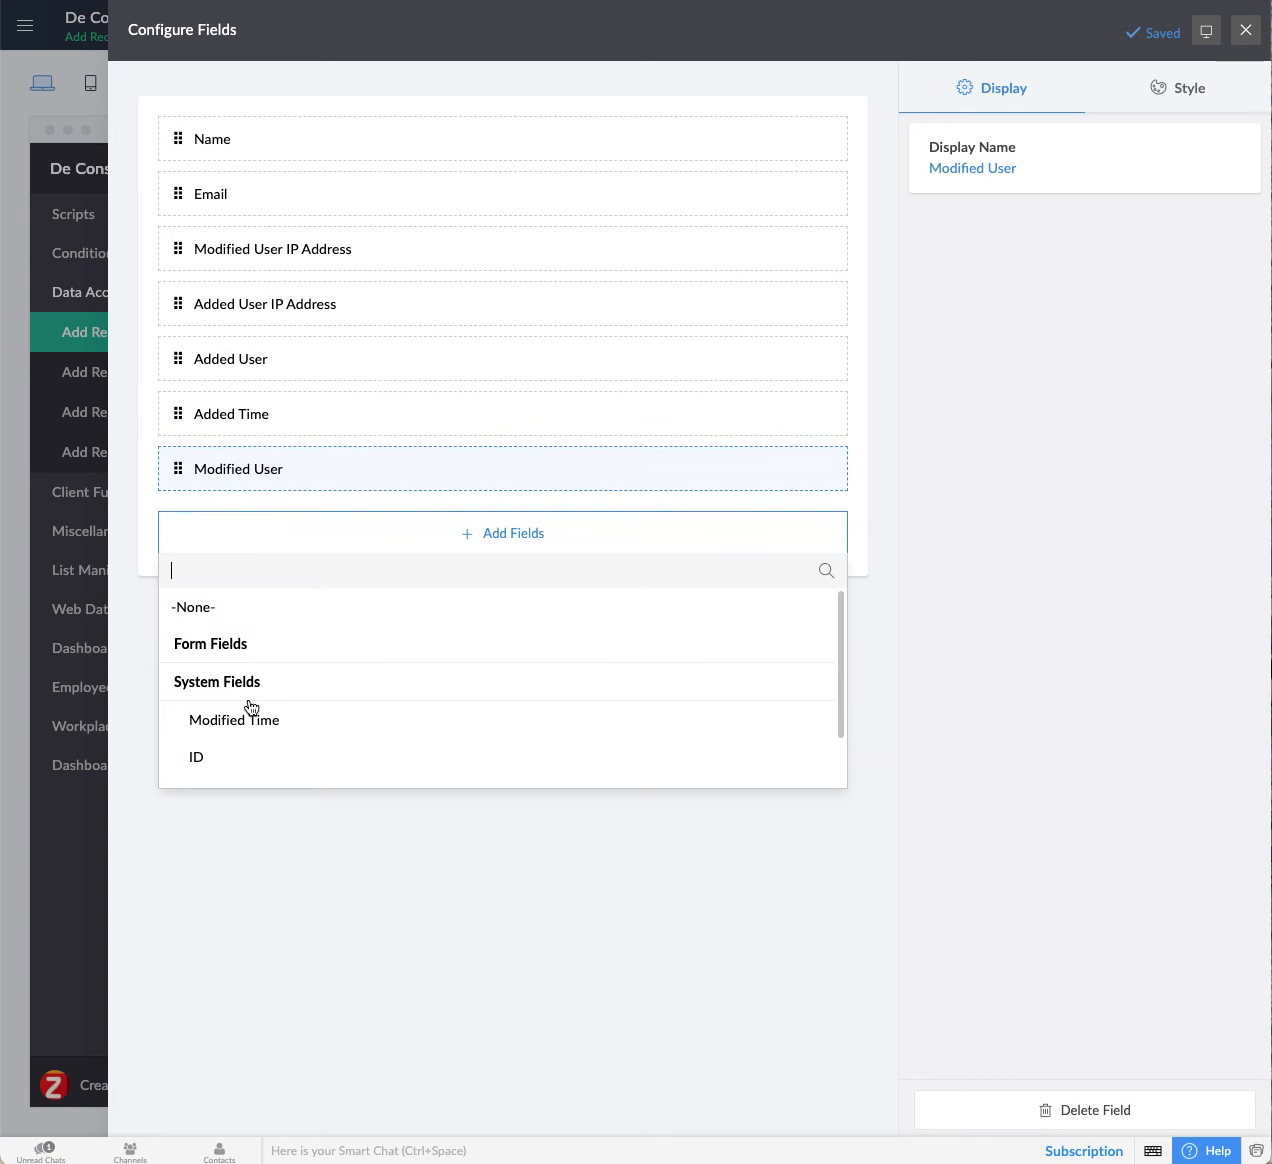
pyautogui.click(247, 721)
pyautogui.click(259, 590)
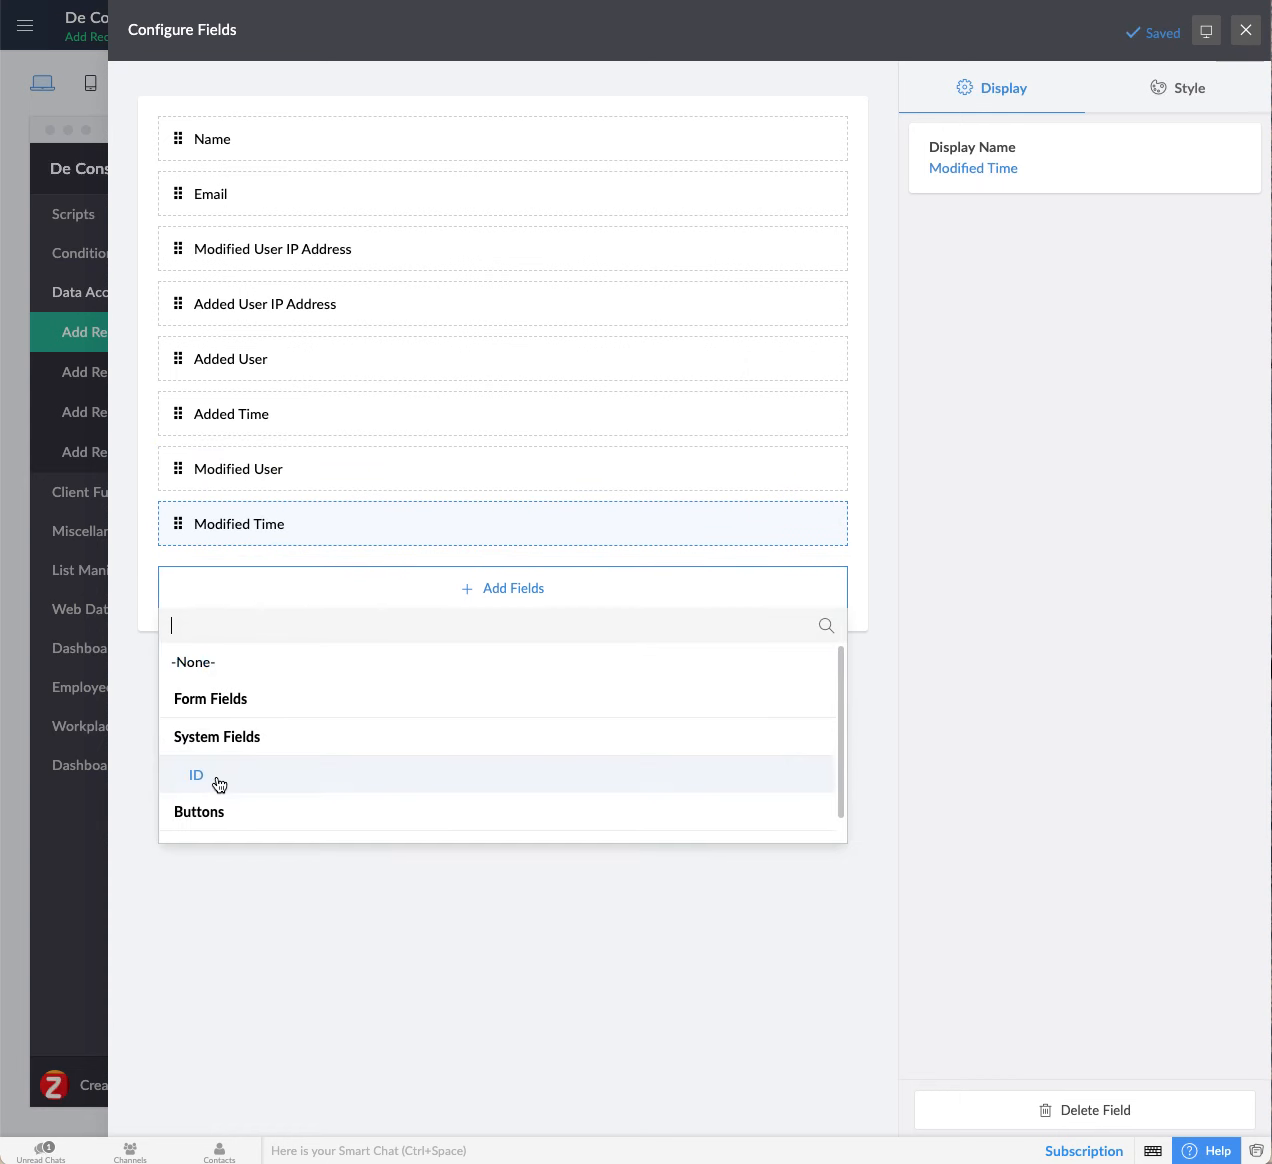
pyautogui.click(210, 781)
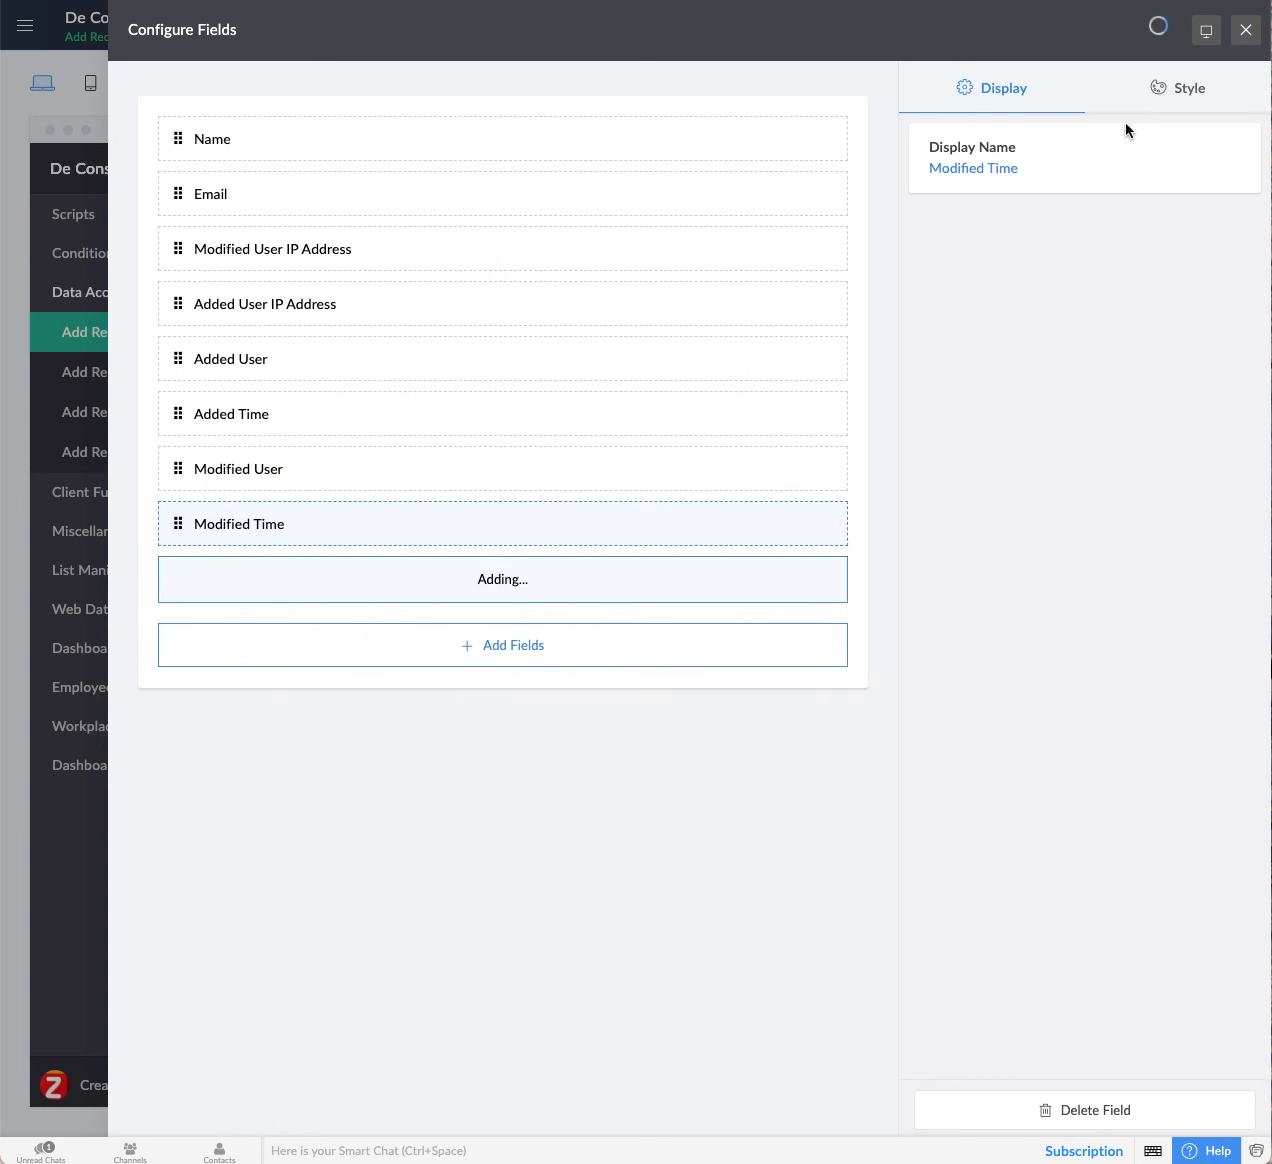
pyautogui.click(1242, 42)
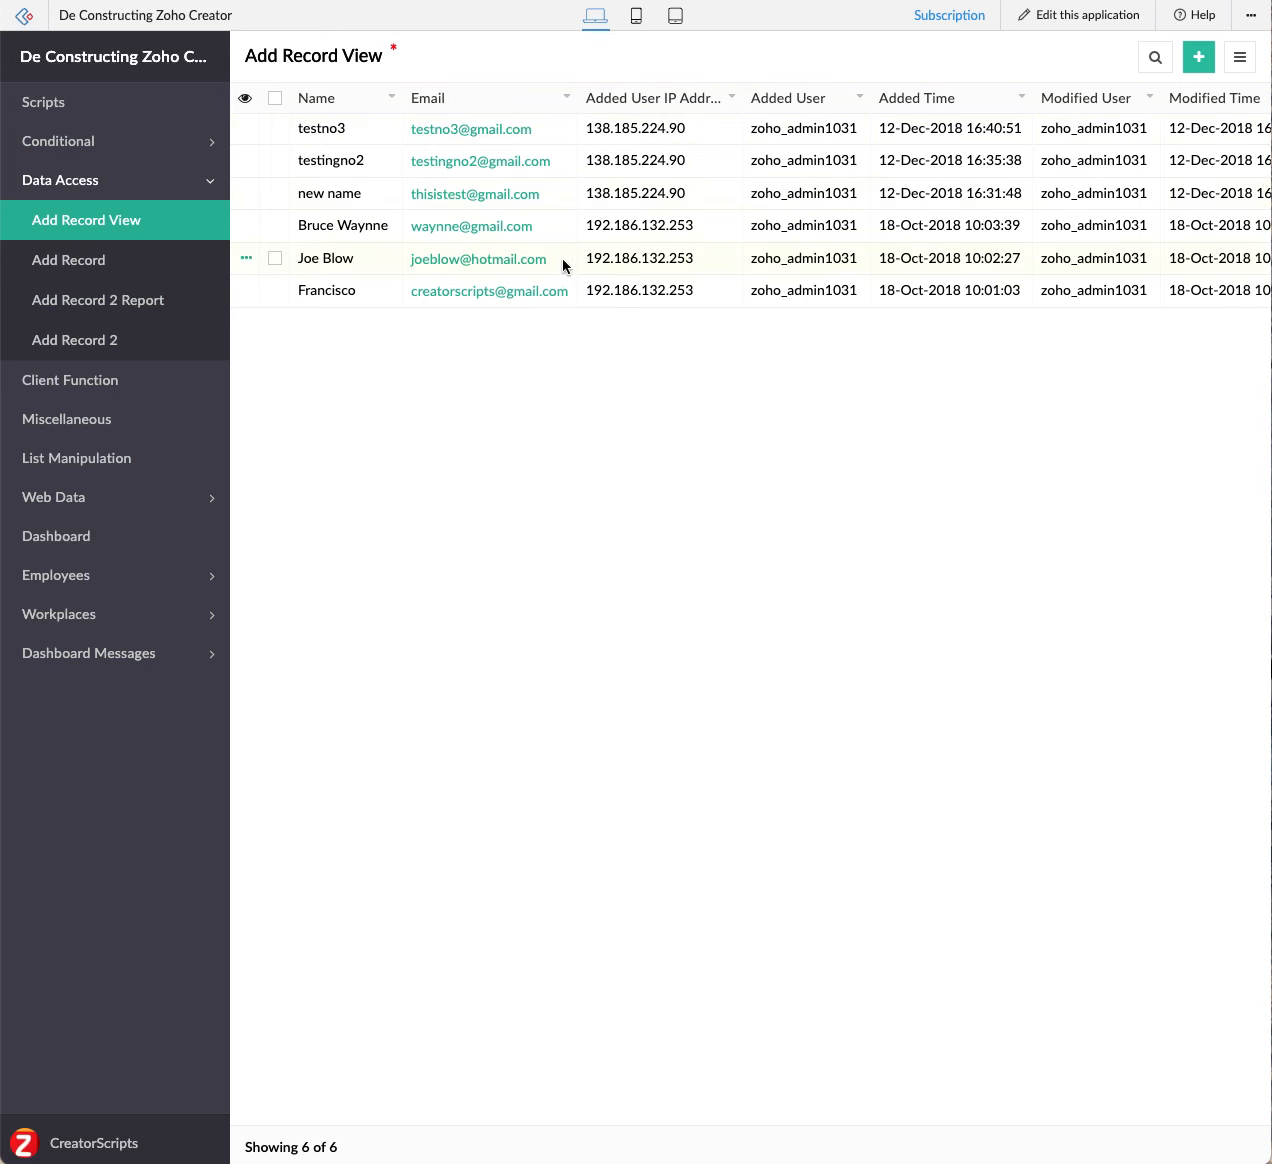
# Show the Modified User IP Address column and hide Added User IP Address, Added User, Added Time, Modified User and ID in the live report.
pyautogui.click(245, 102)
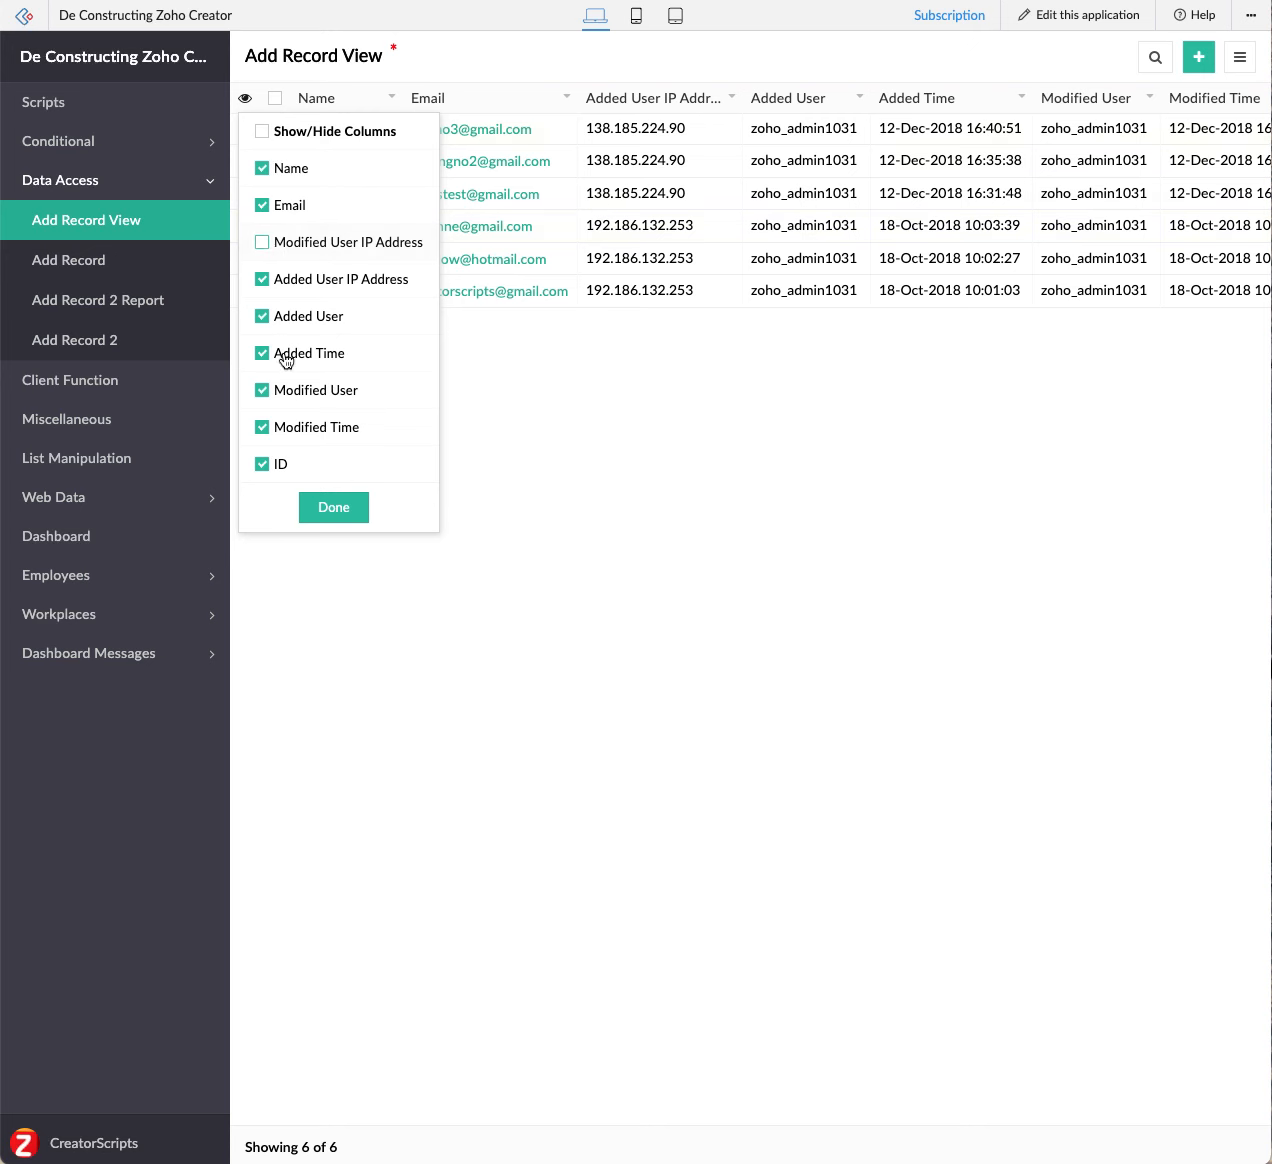
pyautogui.click(263, 461)
pyautogui.click(262, 391)
pyautogui.click(264, 246)
pyautogui.click(262, 282)
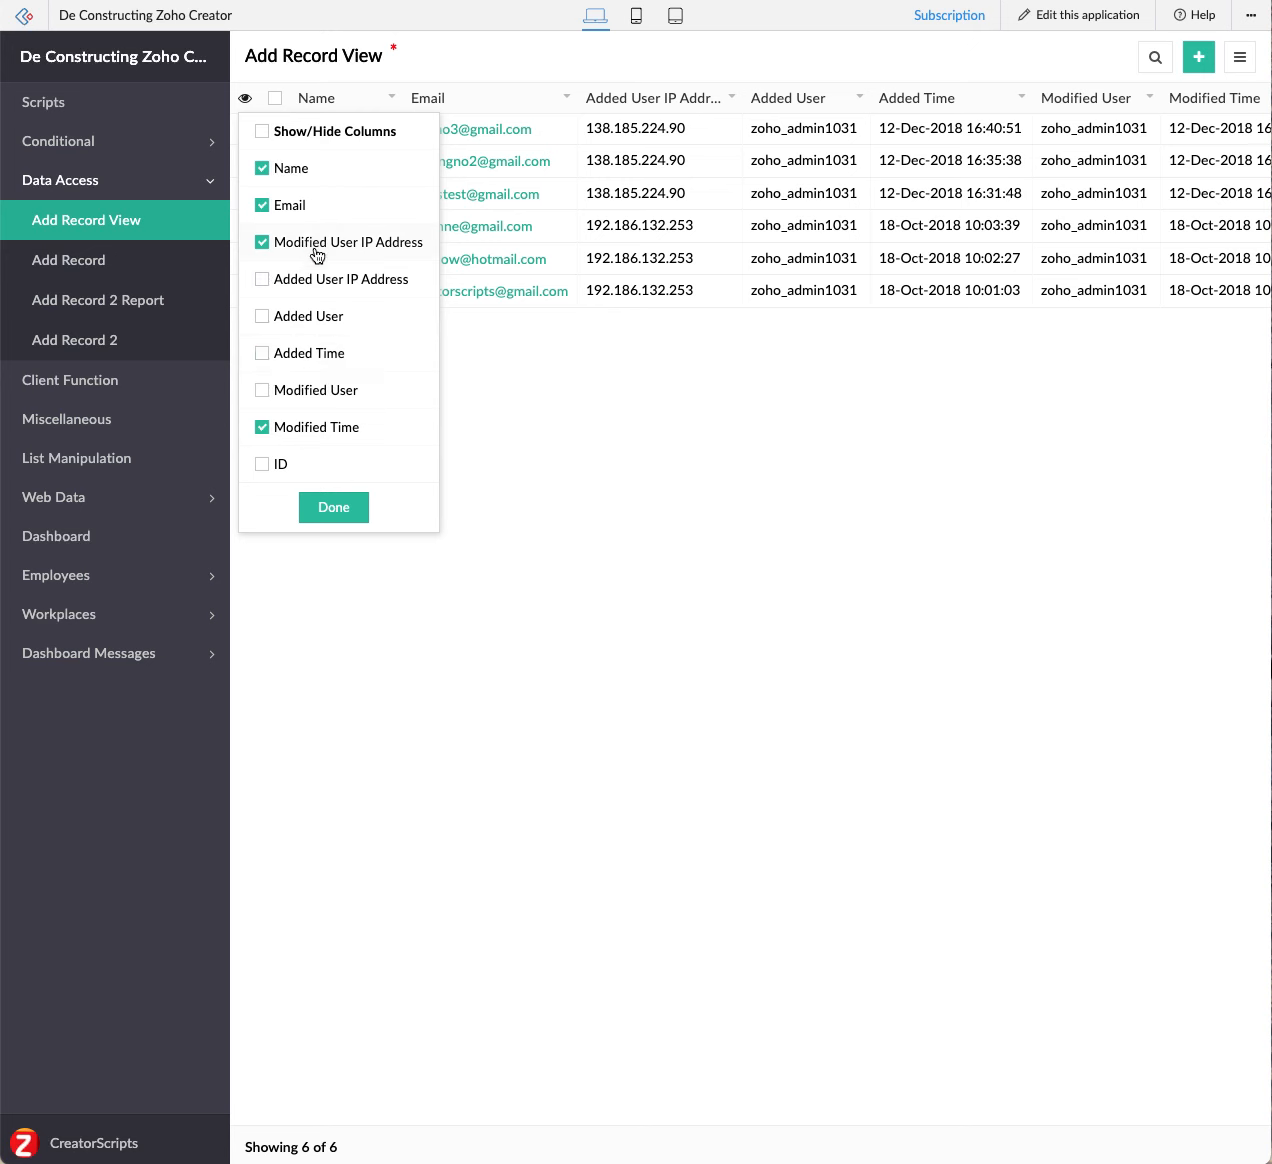
pyautogui.click(332, 508)
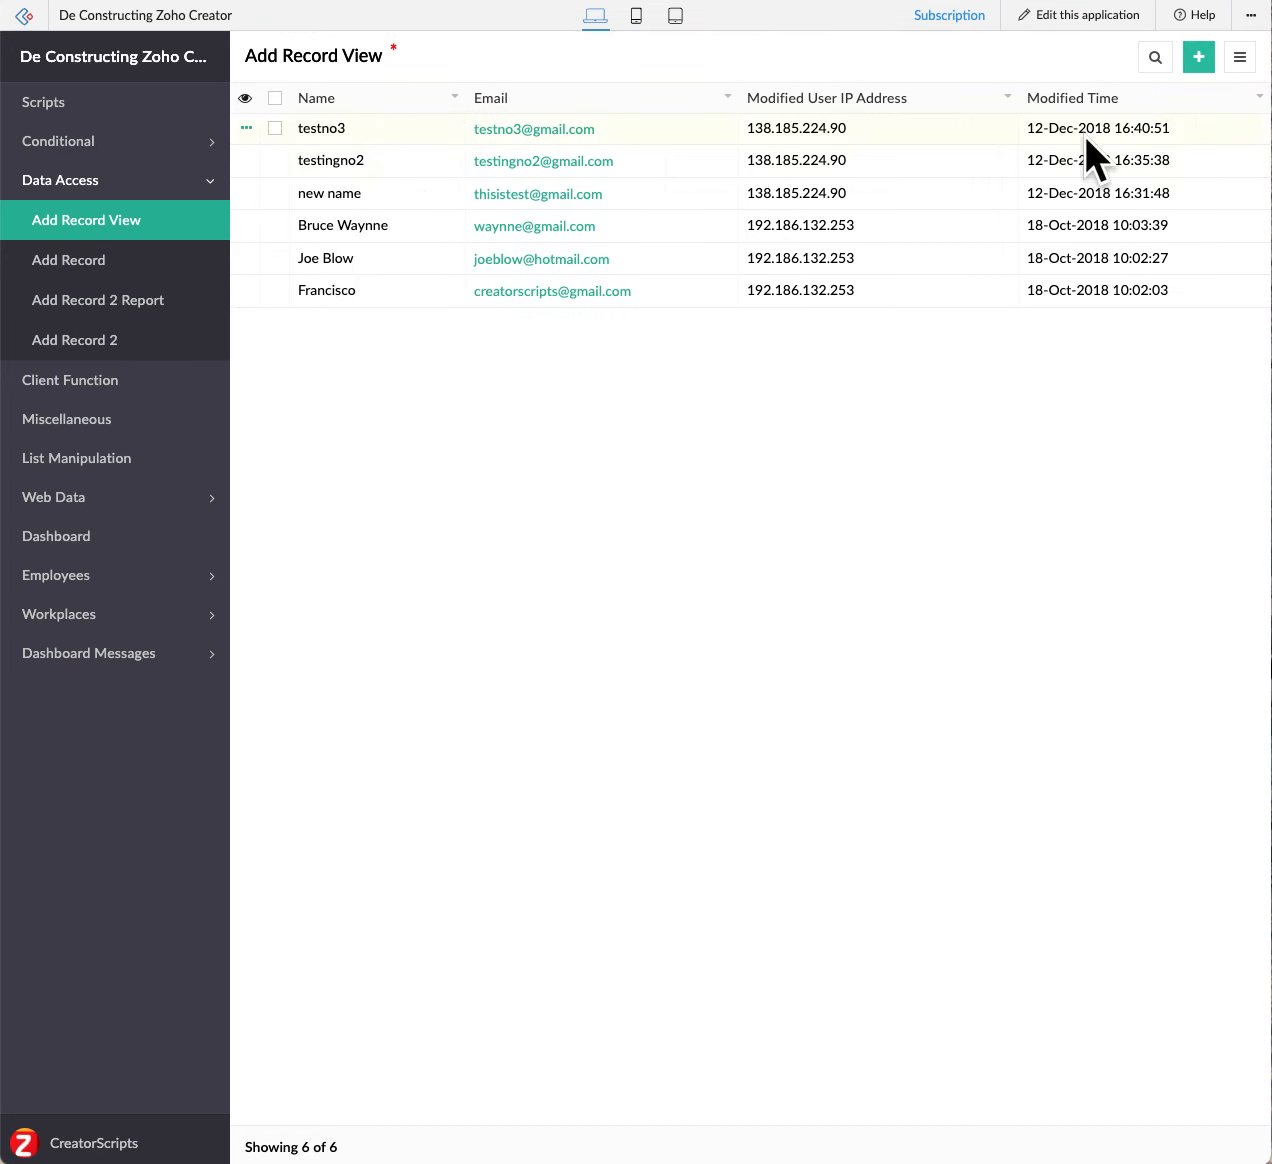
# Check the web field configuration of the Add Record View report in the editor, then return to the live application.
pyautogui.click(1058, 15)
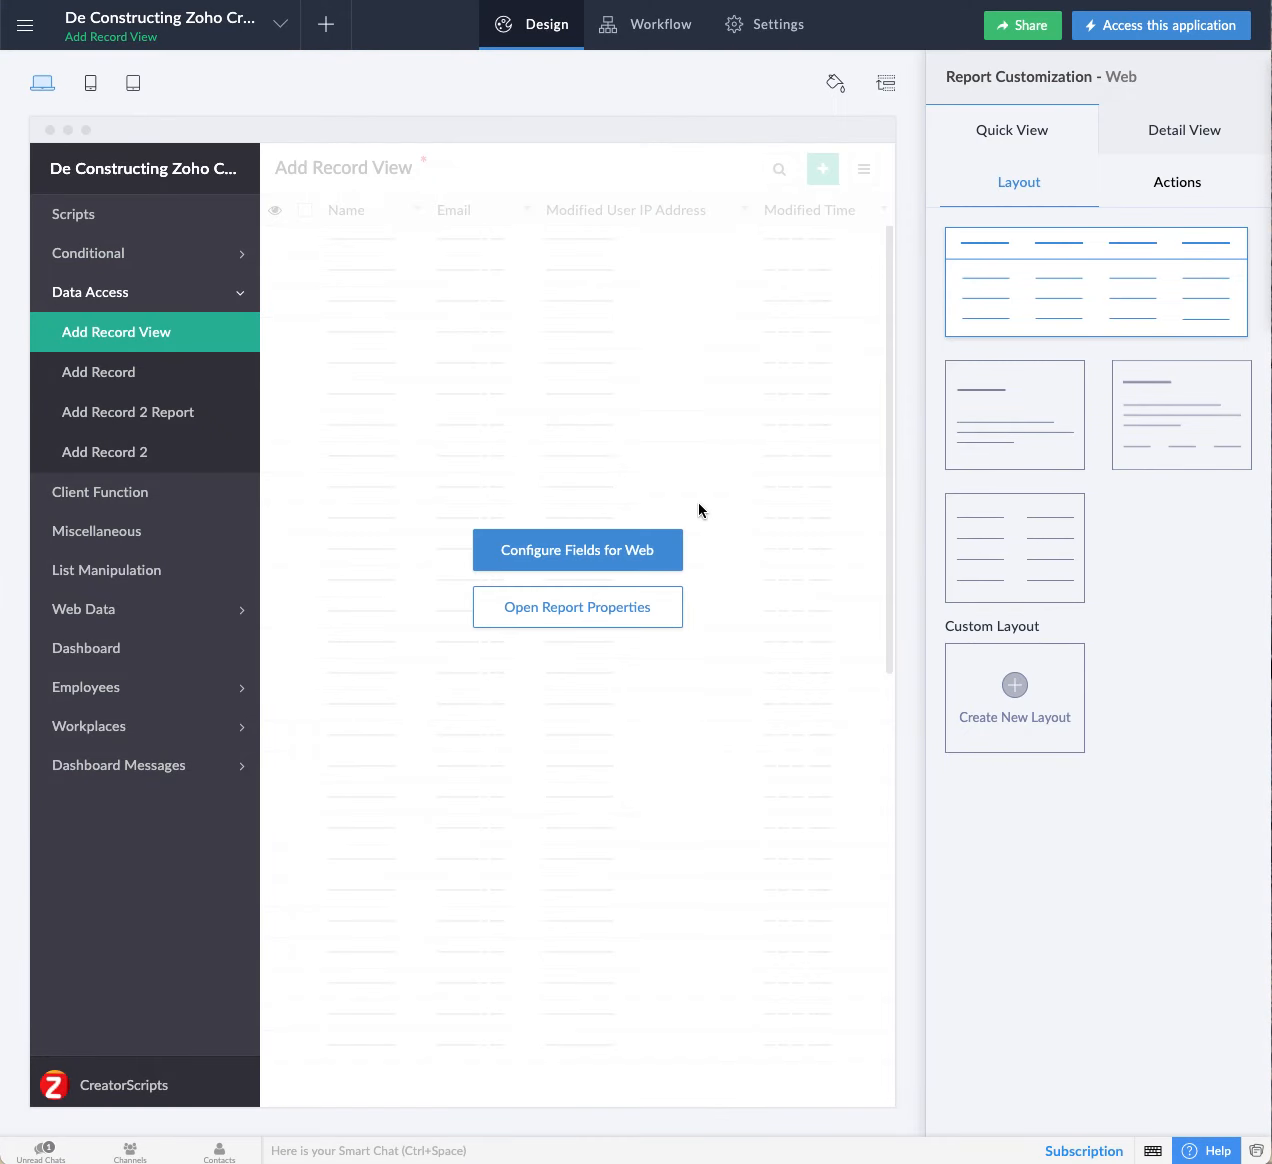
pyautogui.click(549, 558)
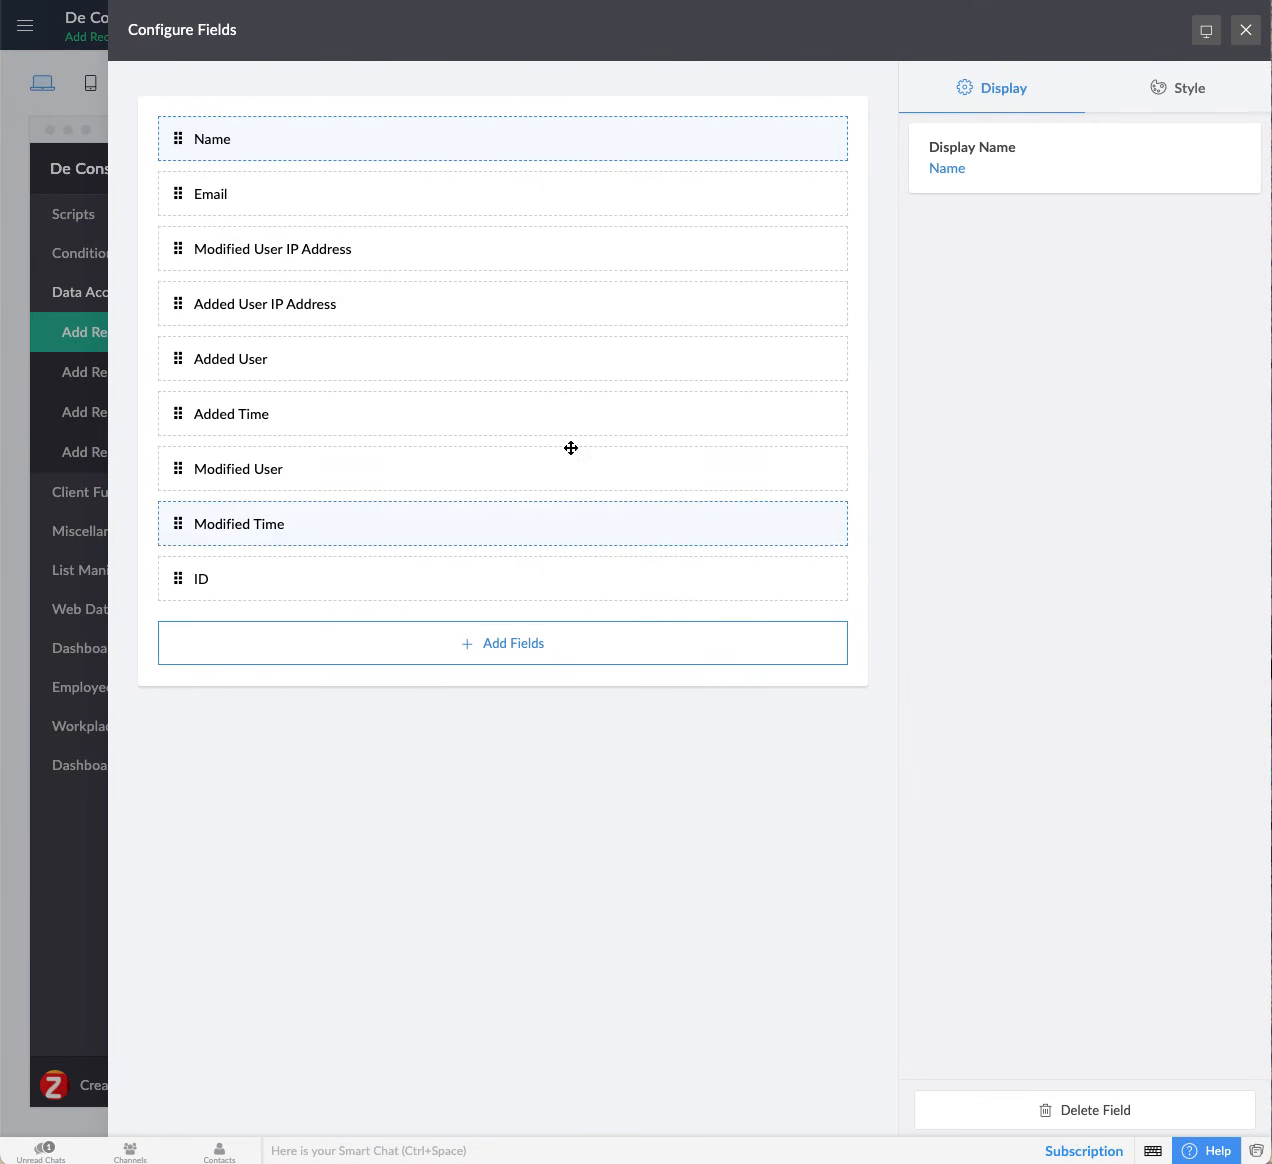
pyautogui.click(1243, 34)
pyautogui.click(1145, 30)
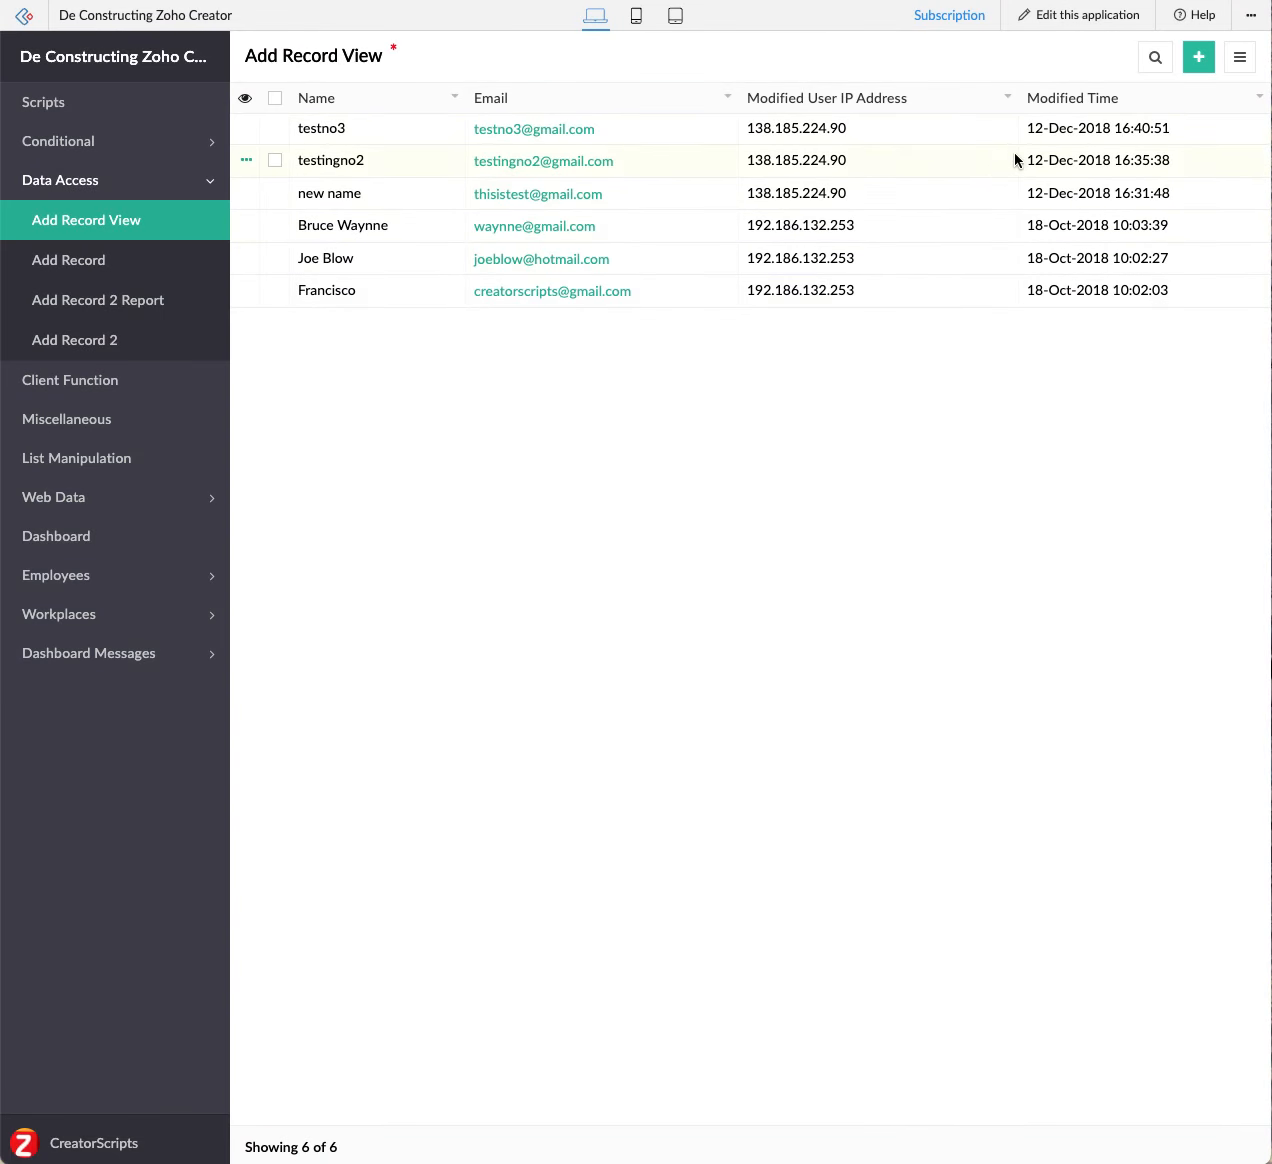
# Show the Added User IP Address column in the live Add Record View report.
pyautogui.click(245, 98)
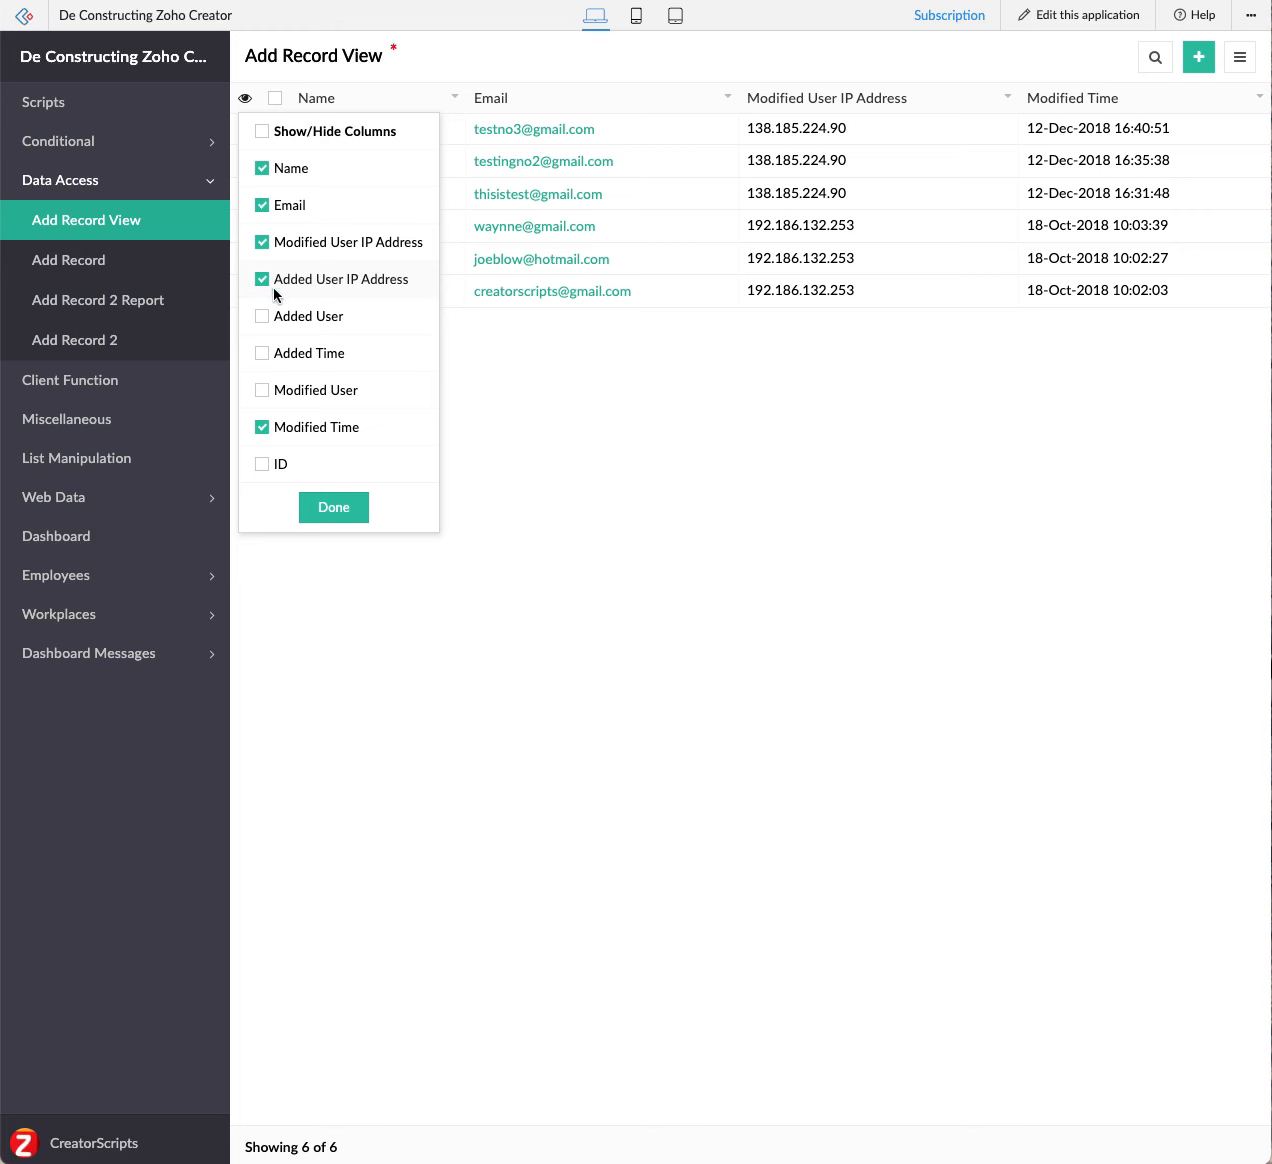
pyautogui.click(323, 515)
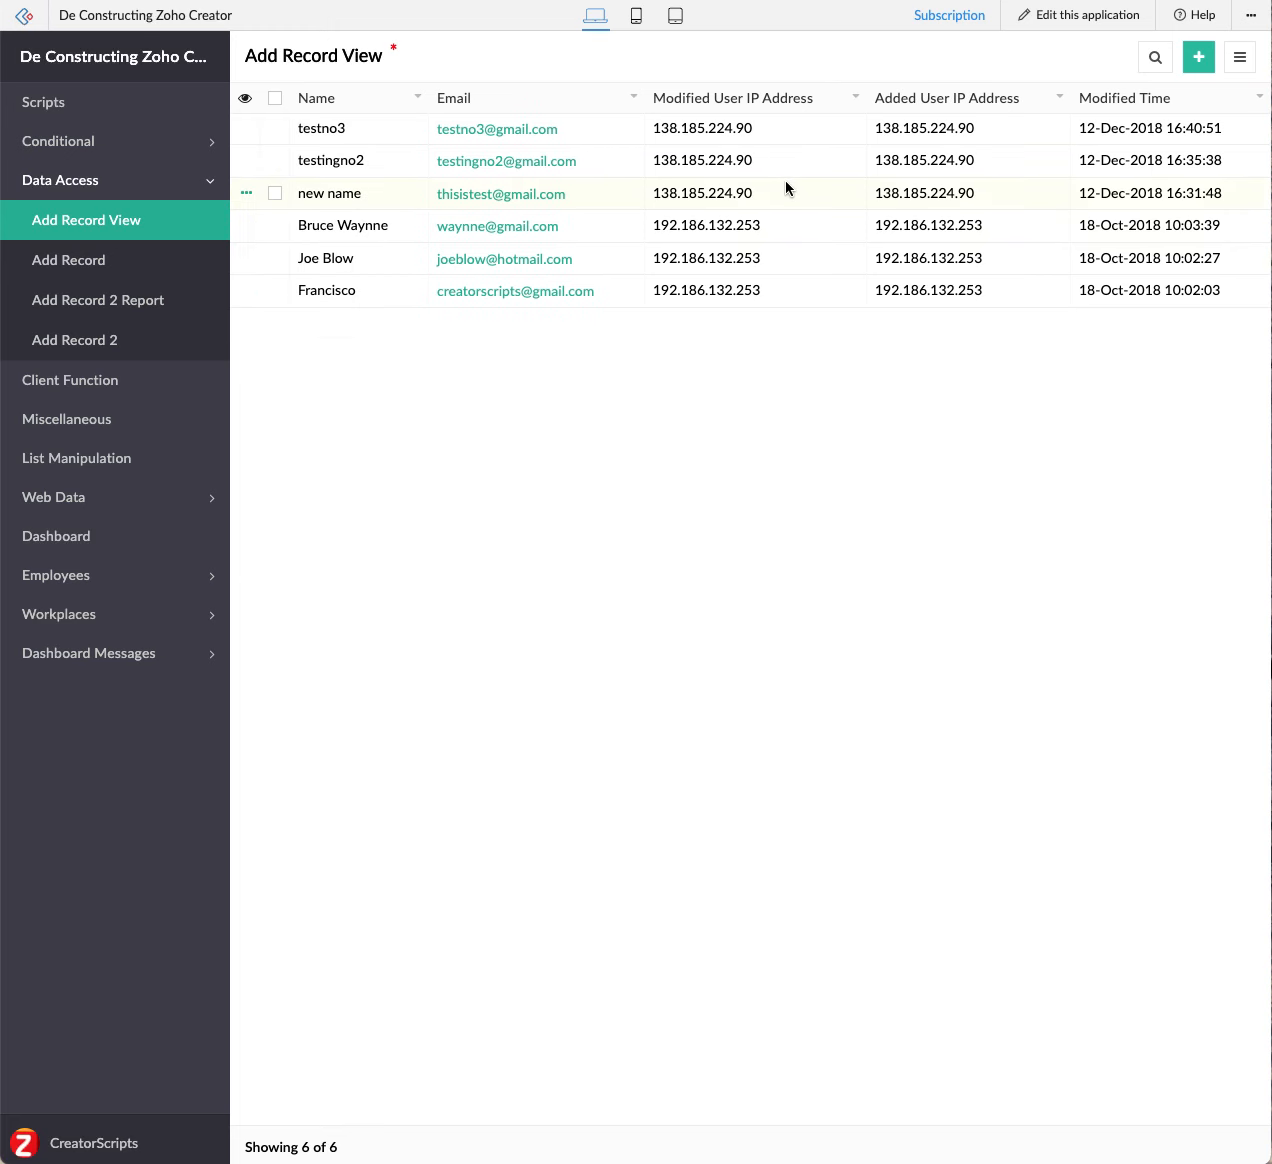
# Review the report's configured web fields again with the Added User IP Address column shown, and reopen the live application.
pyautogui.click(1063, 20)
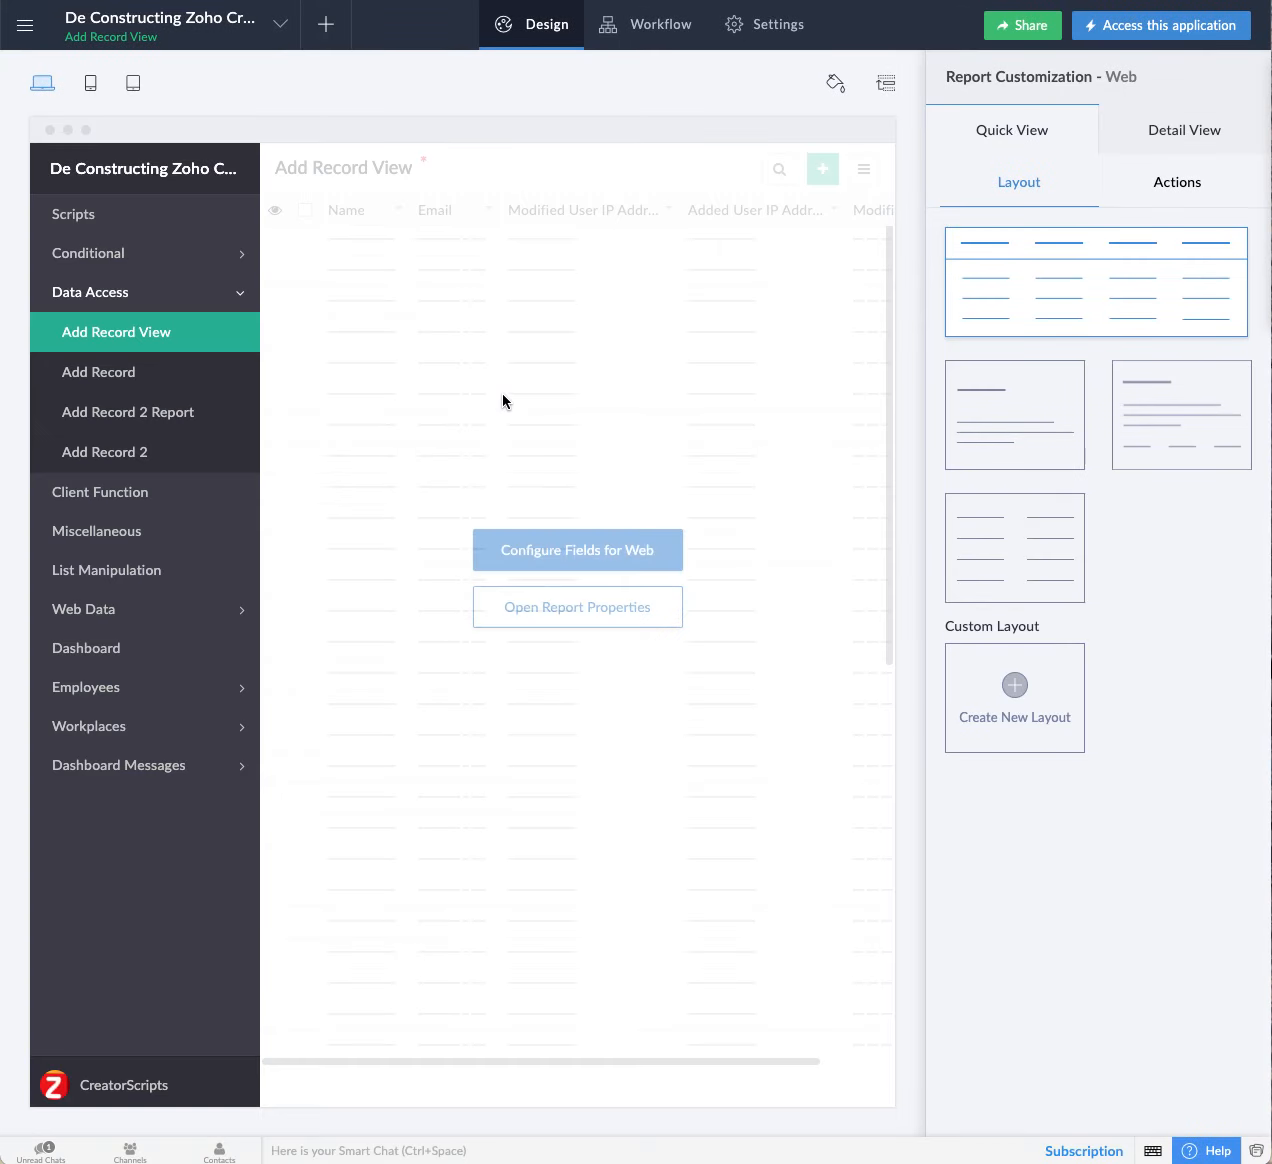
pyautogui.click(531, 547)
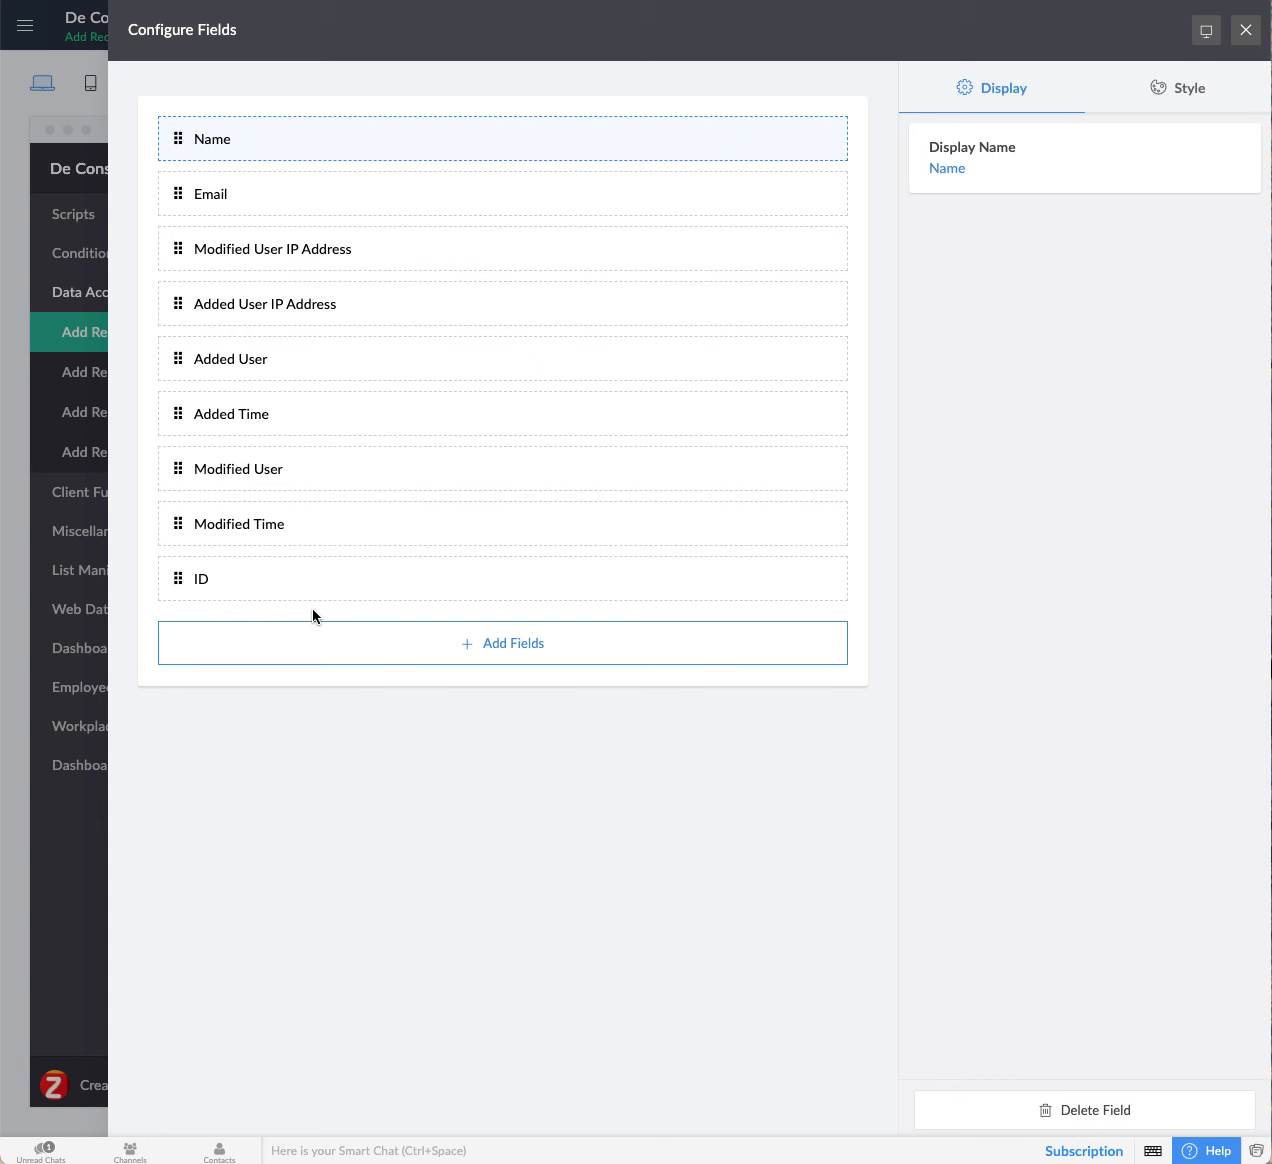
pyautogui.click(1245, 33)
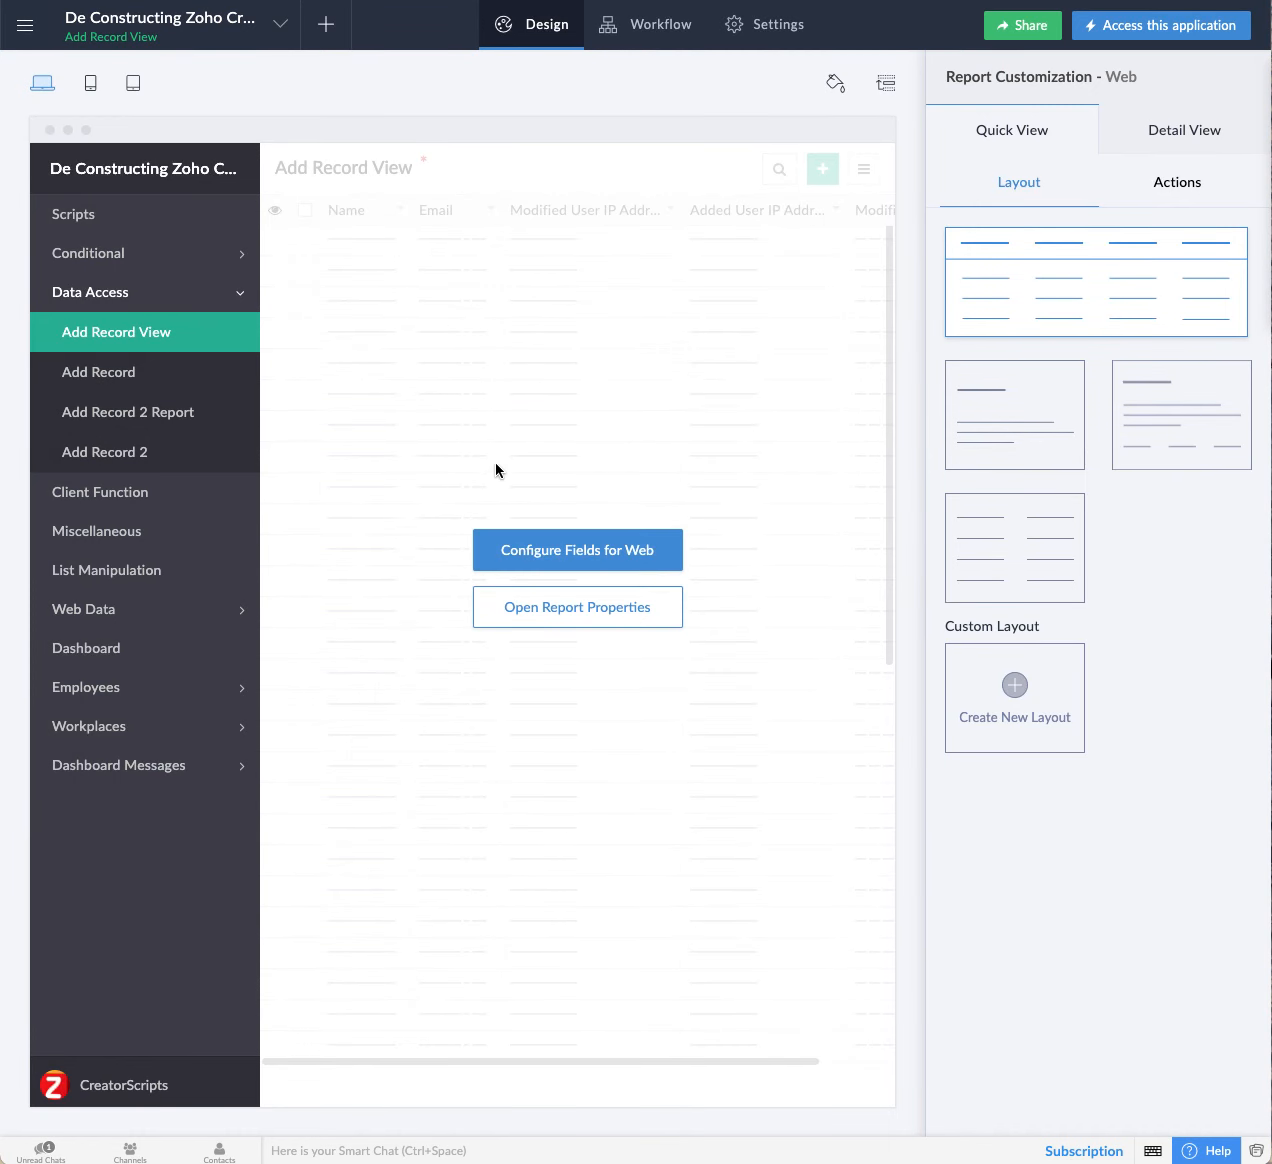
pyautogui.click(1118, 30)
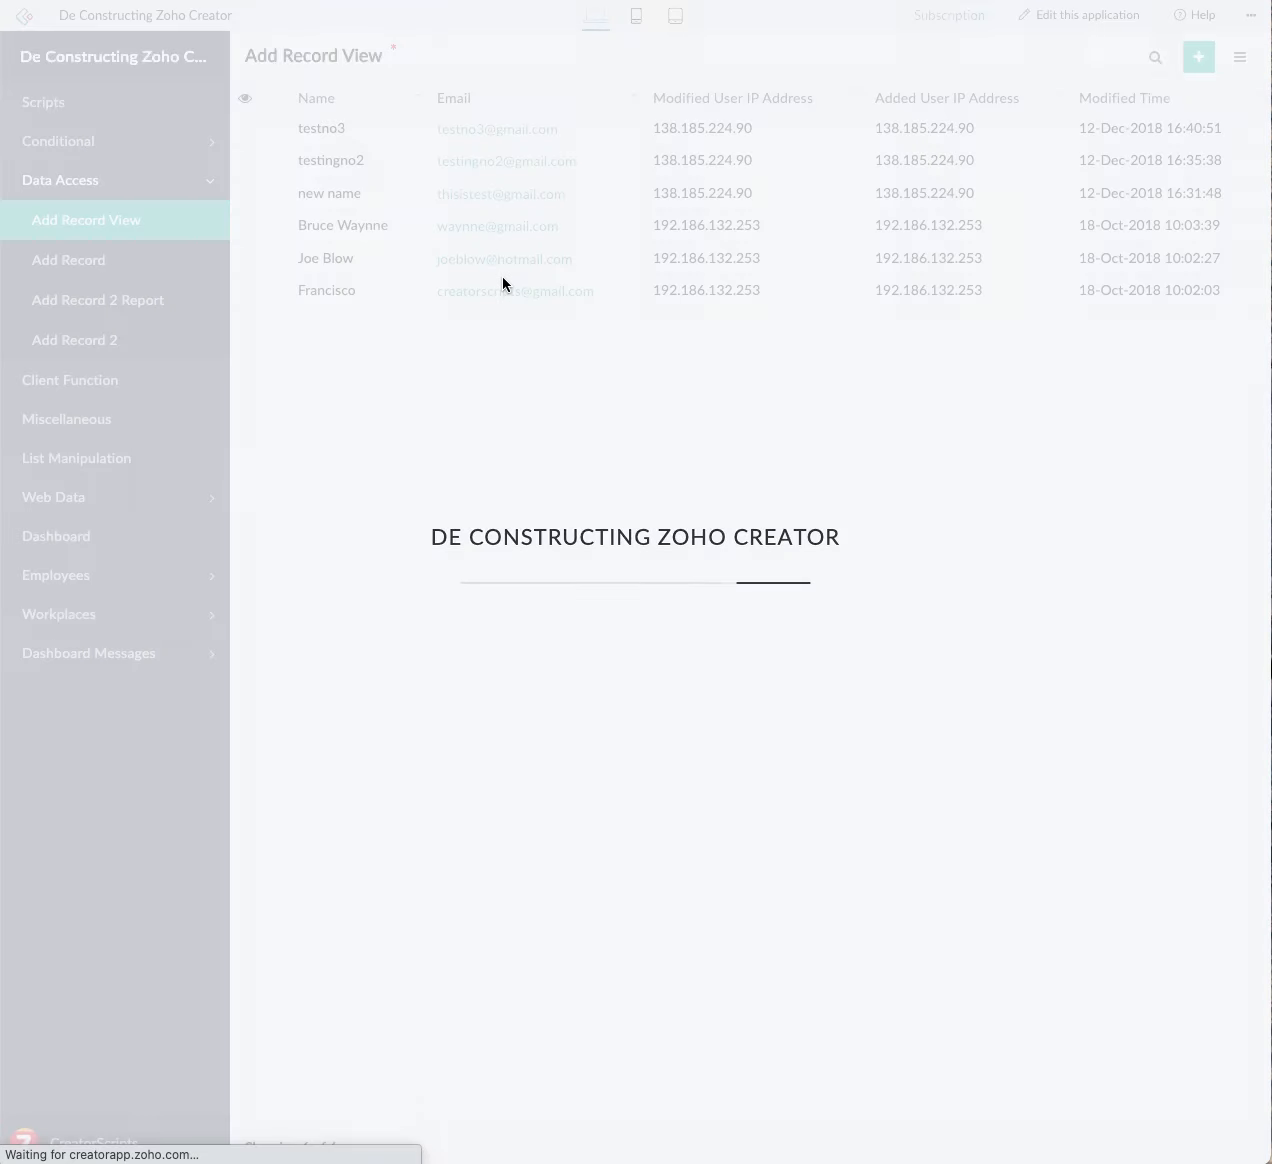